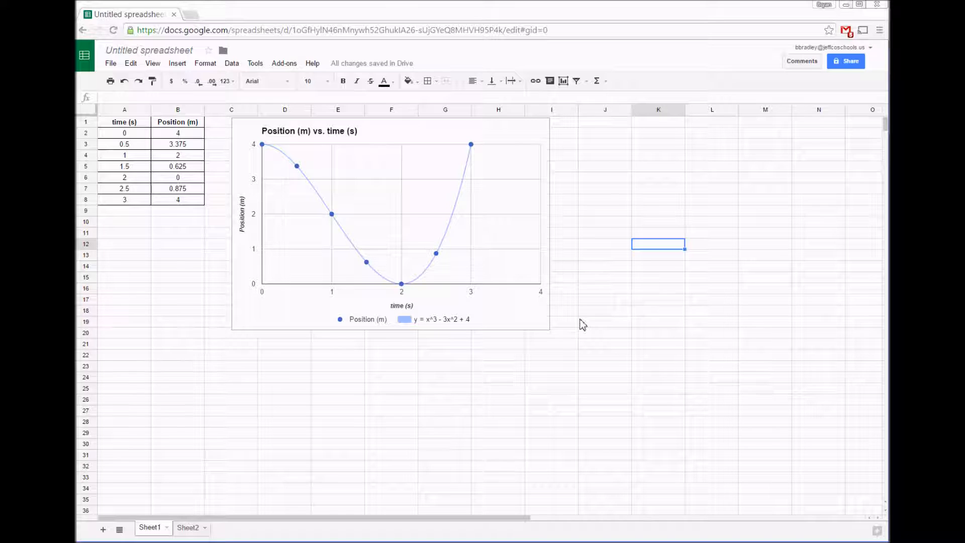
Switch away from Sheet1 and rename the spreadsheet as Practice
{"action": "left_click", "coordinate": [189, 528]}
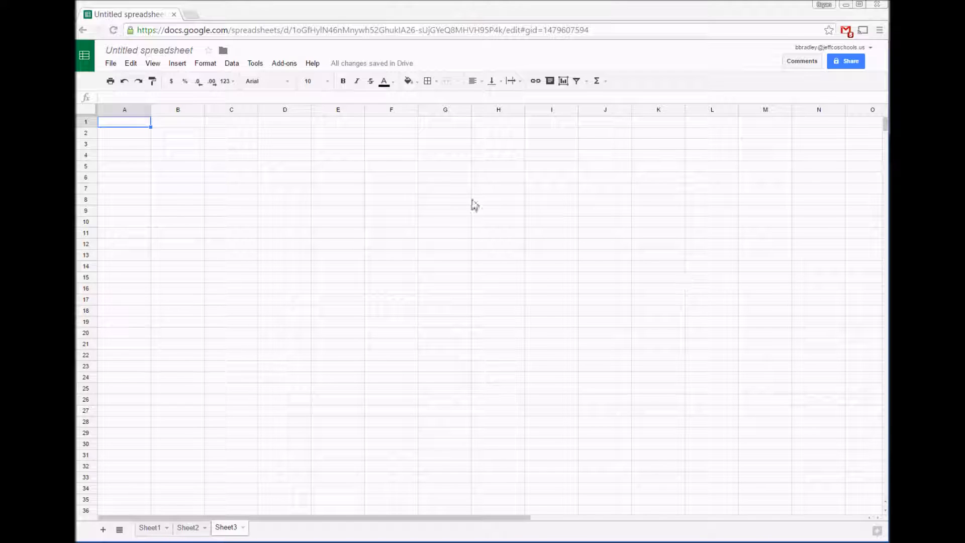
{"action": "left_click", "coordinate": [160, 51]}
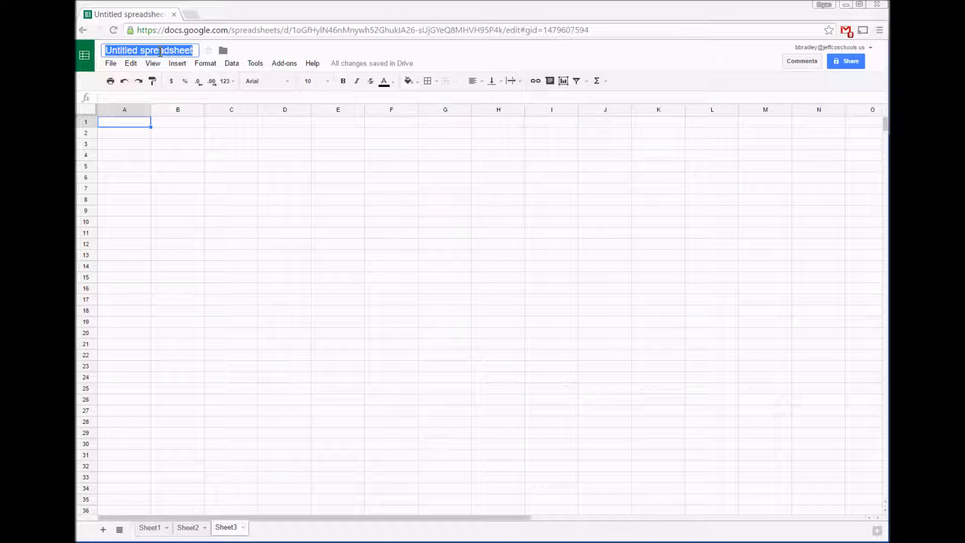
{"action": "type", "text": "Practice"}
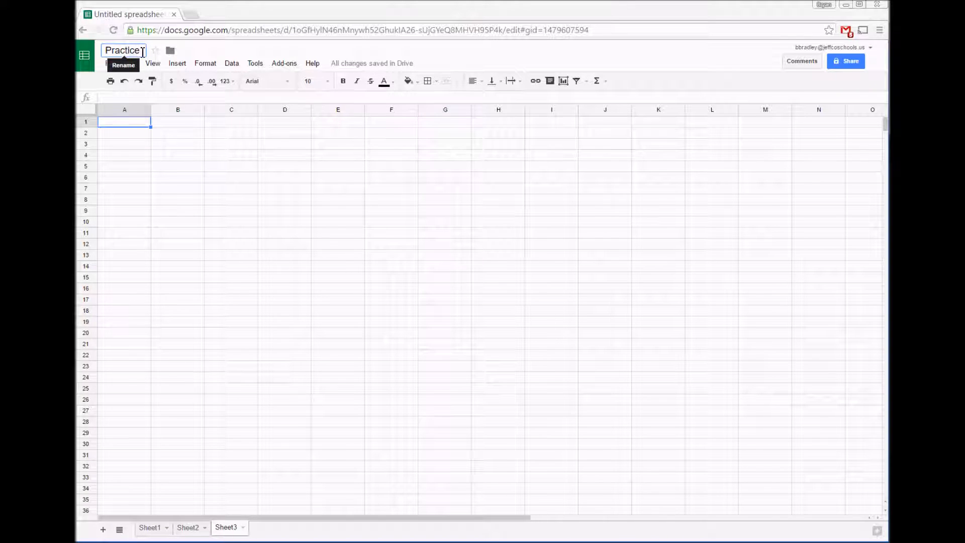
{"action": "left_click", "coordinate": [194, 142]}
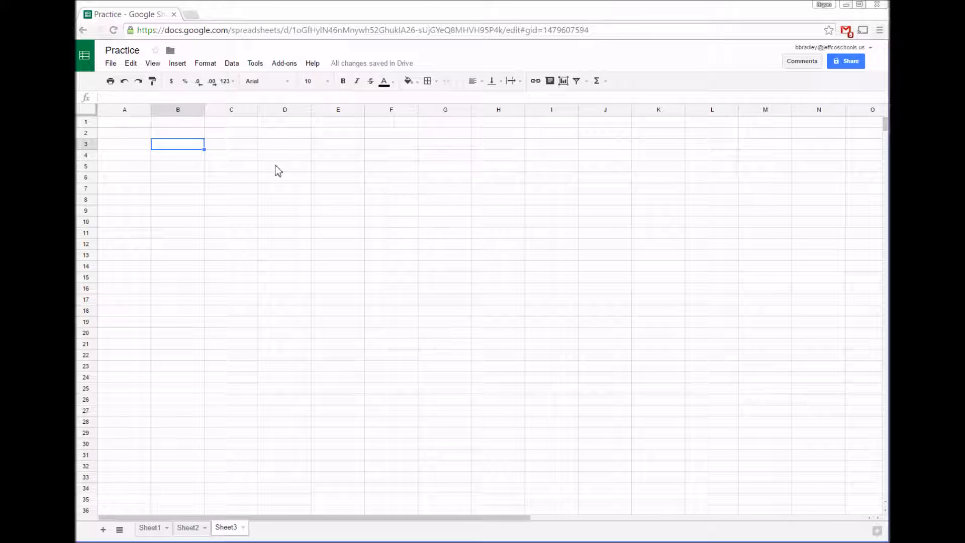
{"action": "left_click", "coordinate": [124, 111]}
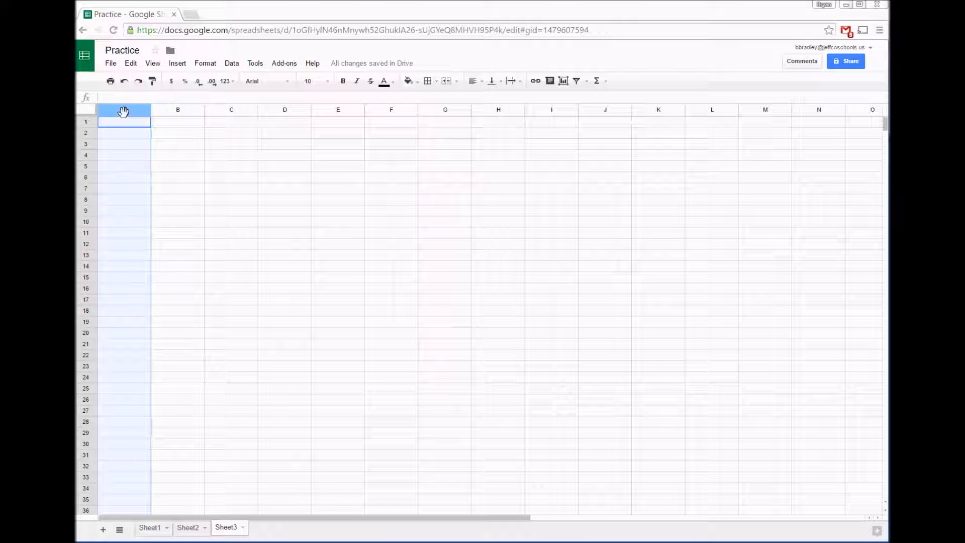
{"action": "left_click", "coordinate": [172, 110]}
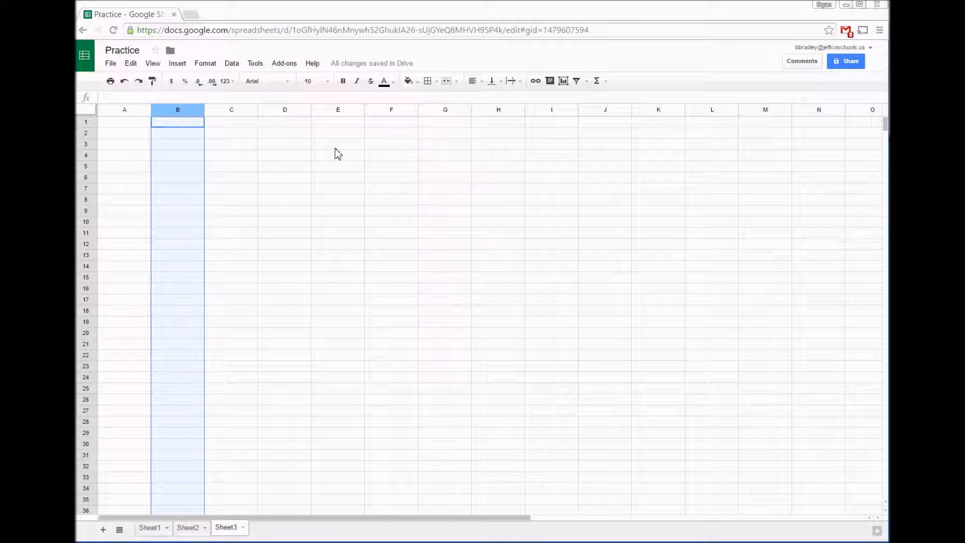
Enter the column headers "time (s)" in cell A1 and "speed (mi/hr)" in cell B1
{"action": "left_click", "coordinate": [113, 125]}
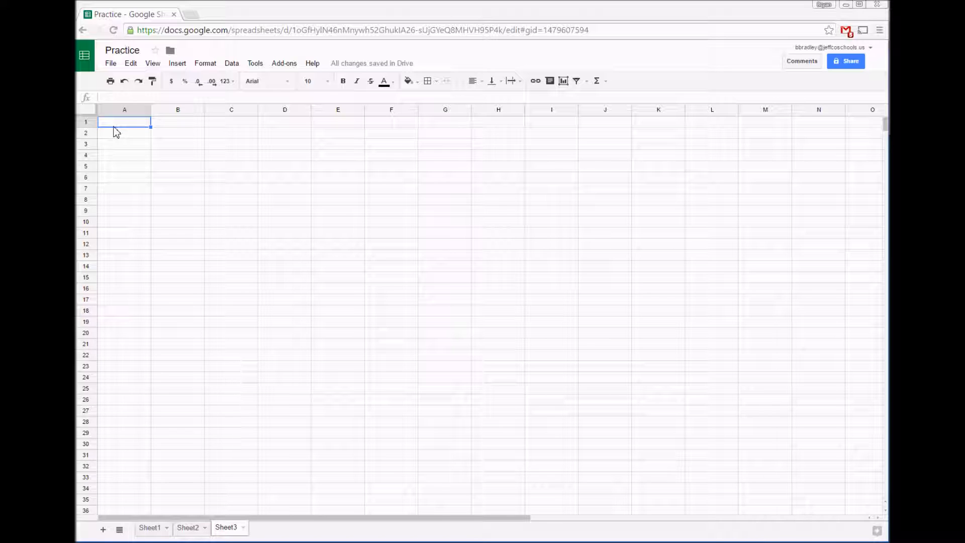
{"action": "type", "text": "time (s)"}
{"action": "left_click", "coordinate": [116, 144]}
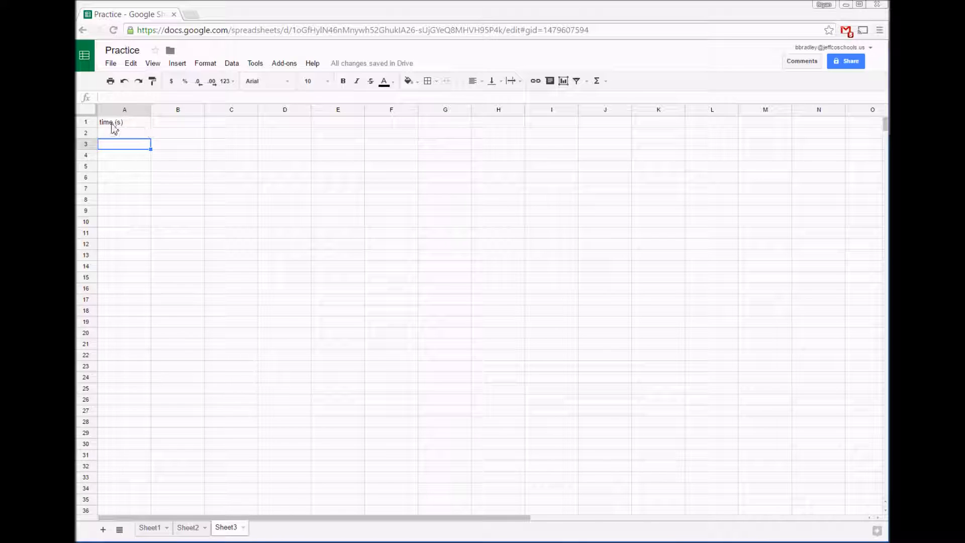
{"action": "left_click", "coordinate": [112, 125]}
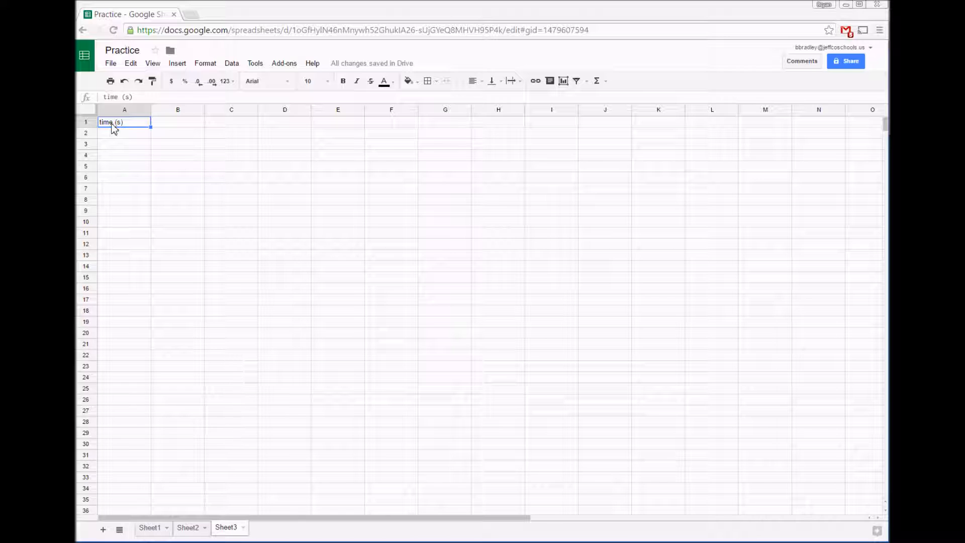
{"action": "left_click", "coordinate": [177, 127]}
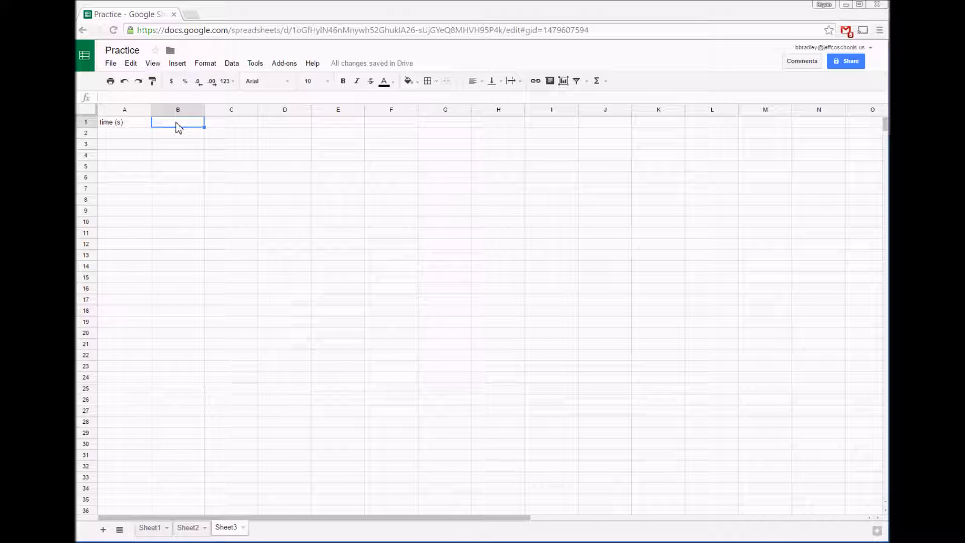
{"action": "type", "text": "speed (mi/hr)"}
{"action": "key", "text": "Return"}
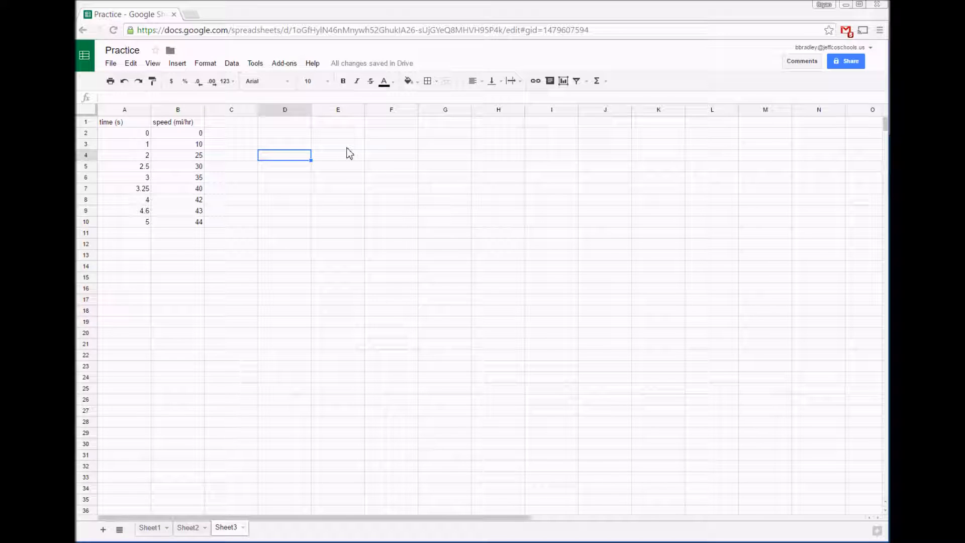
Start a new chart from the data in A1:B10 and choose the recommended speed vs. time scatter chart
{"action": "left_click_drag", "start_coordinate": [121, 126], "coordinate": [186, 225]}
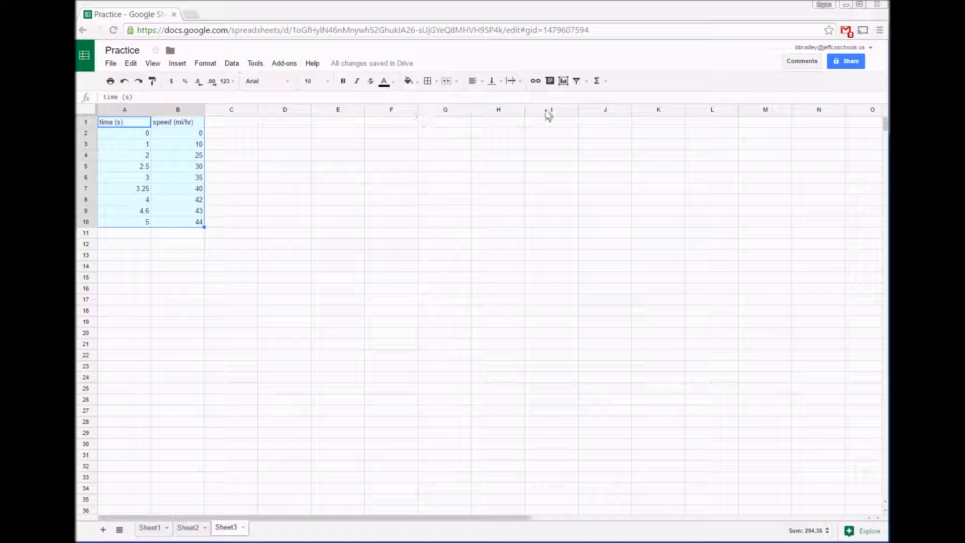
{"action": "left_click", "coordinate": [564, 87]}
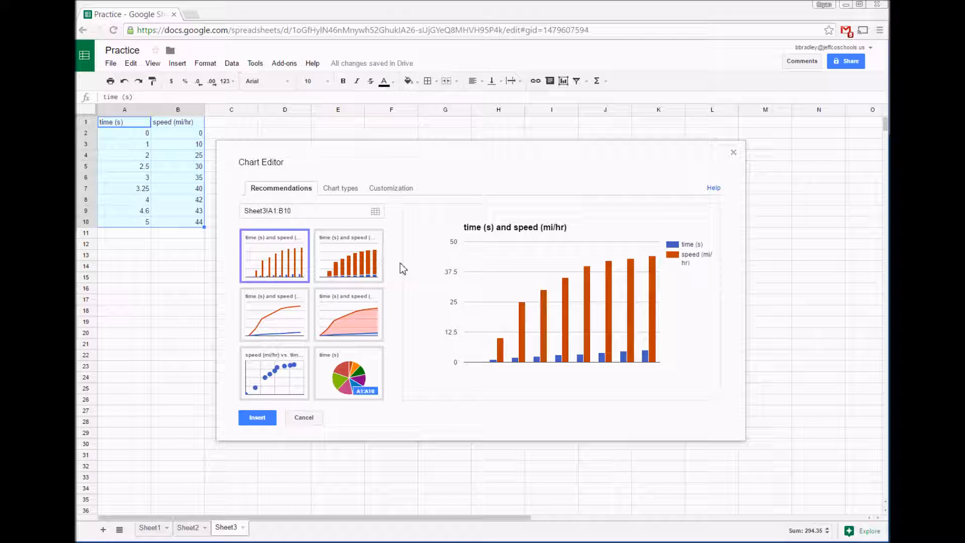
{"action": "left_click", "coordinate": [280, 377]}
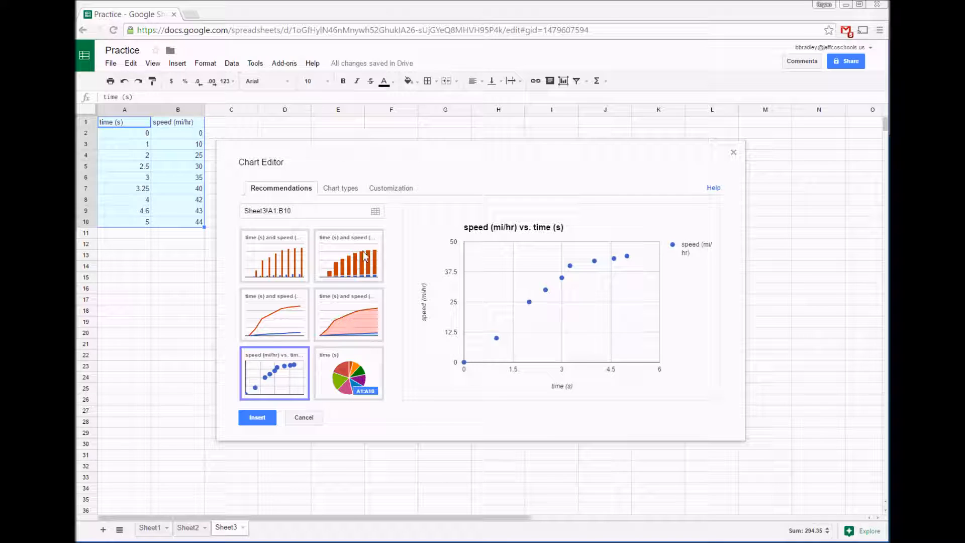
Customize the scatter chart by replacing its title with "Speed of a car over time"
{"action": "left_click", "coordinate": [400, 196]}
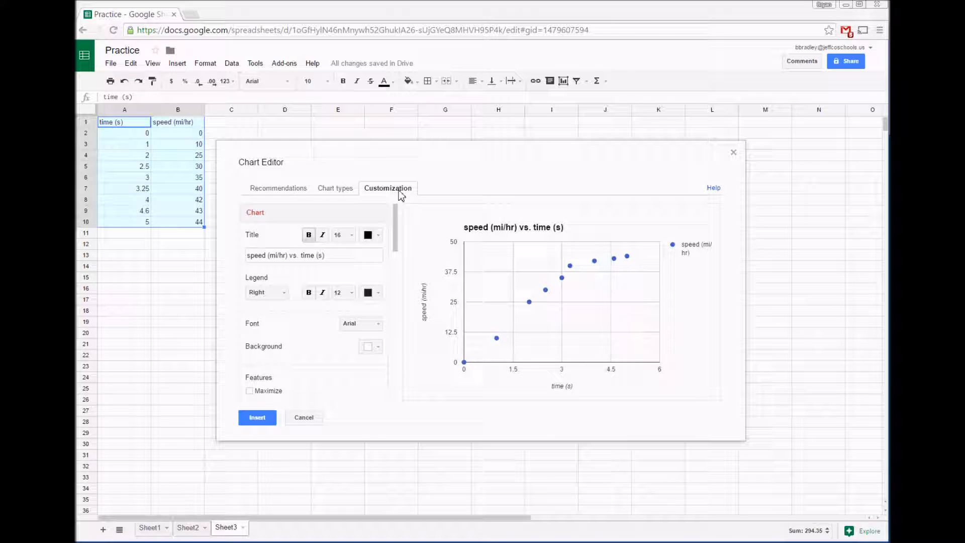
{"action": "left_click", "coordinate": [252, 258]}
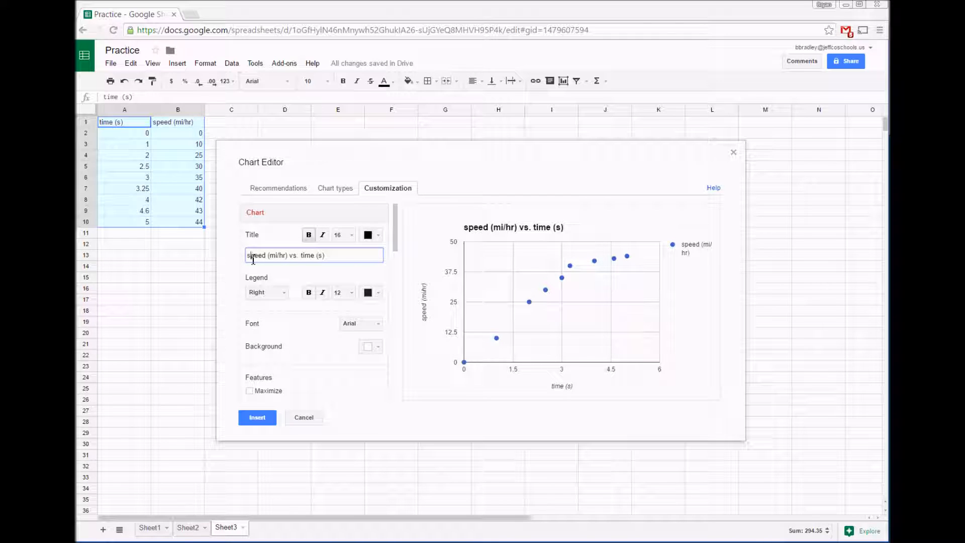
{"action": "key", "text": "BackSpace"}
{"action": "type", "text": "S"}
{"action": "left_click_drag", "start_coordinate": [341, 257], "coordinate": [198, 265]}
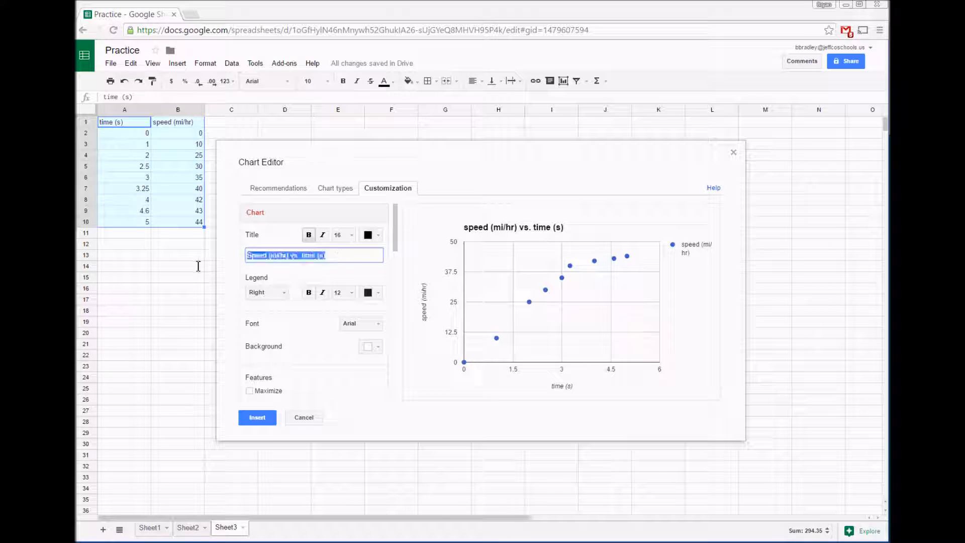
{"action": "type", "text": "Speed of a car over time"}
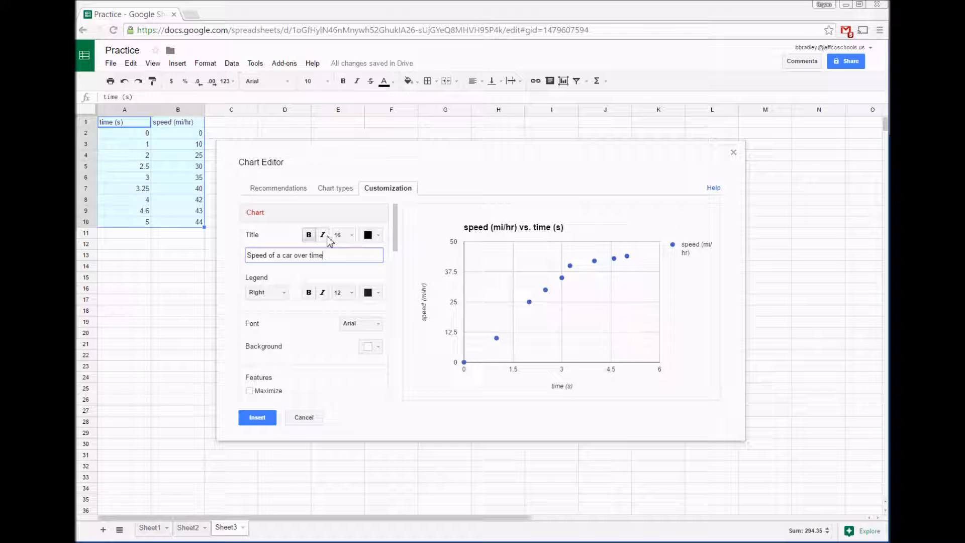
Color the chart title blue and place the legend at the bottom of the chart
{"action": "left_click", "coordinate": [377, 236]}
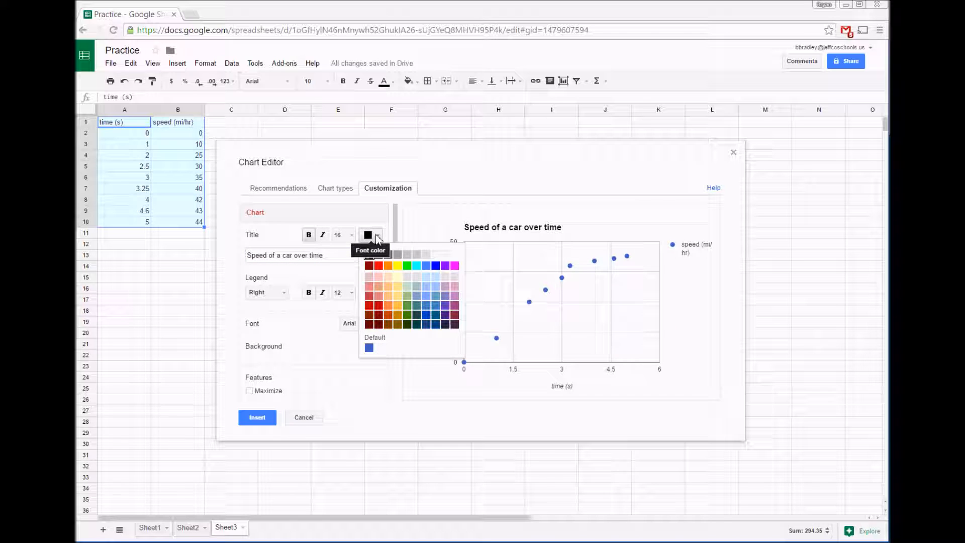
{"action": "left_click", "coordinate": [439, 268]}
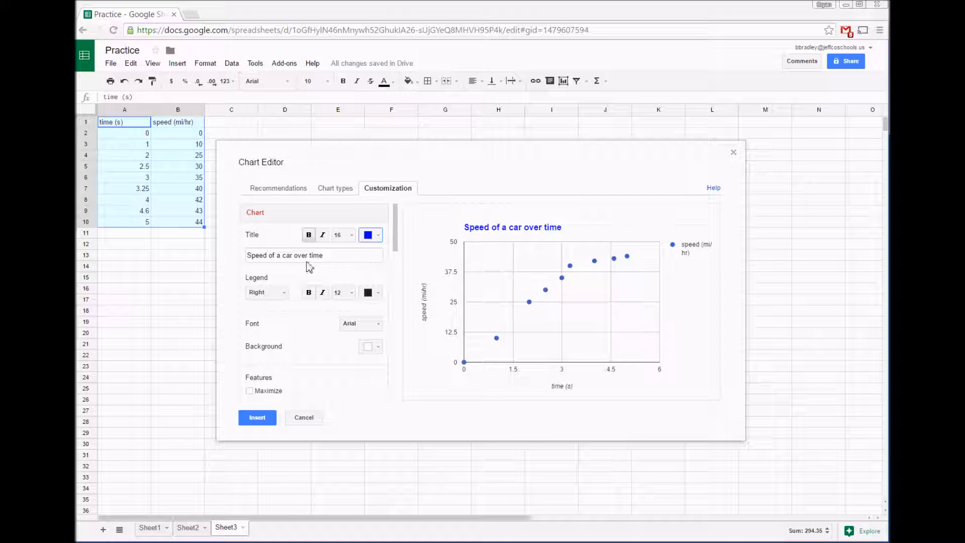
{"action": "left_click", "coordinate": [280, 298]}
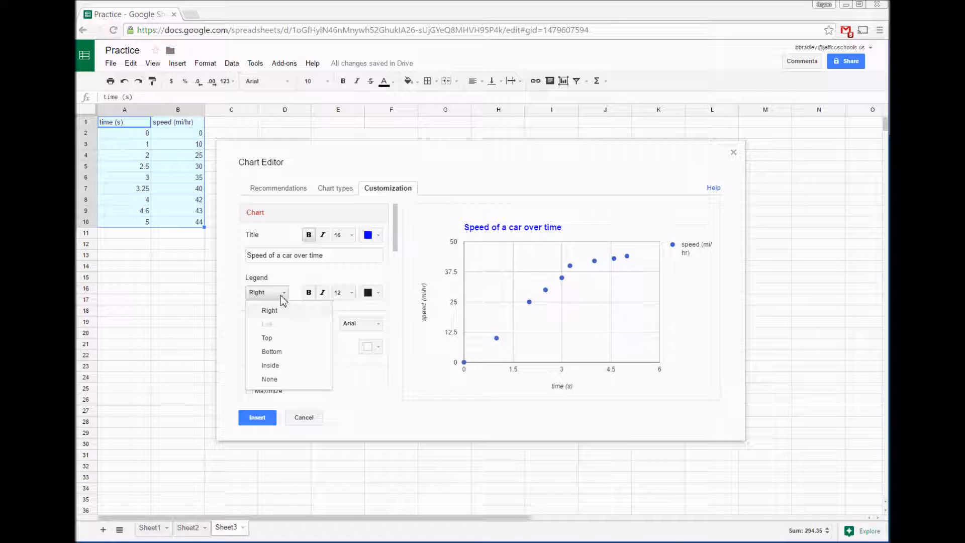
{"action": "left_click", "coordinate": [279, 354]}
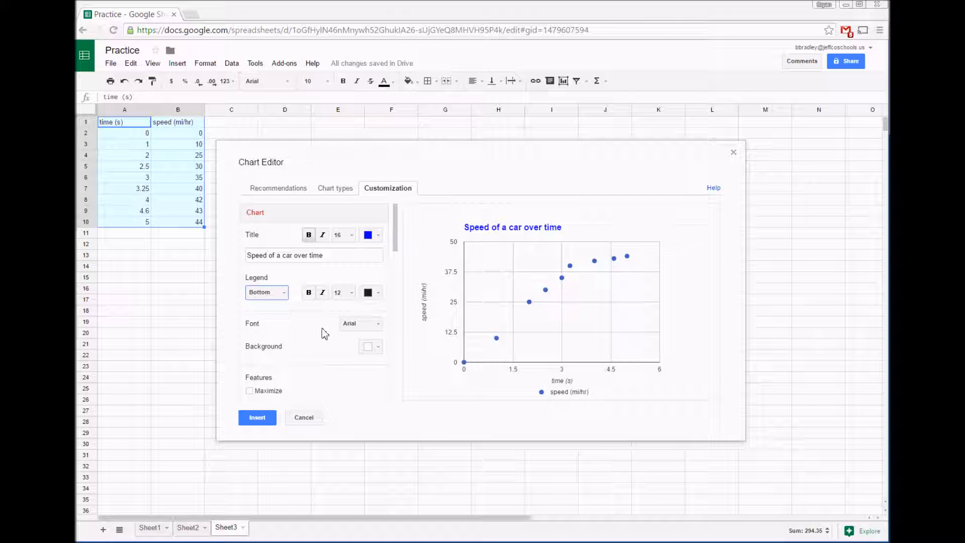
Set the horizontal axis's minor gridlines to 2
{"action": "left_click", "coordinate": [396, 249]}
{"action": "left_click_drag", "start_coordinate": [395, 245], "coordinate": [384, 300]}
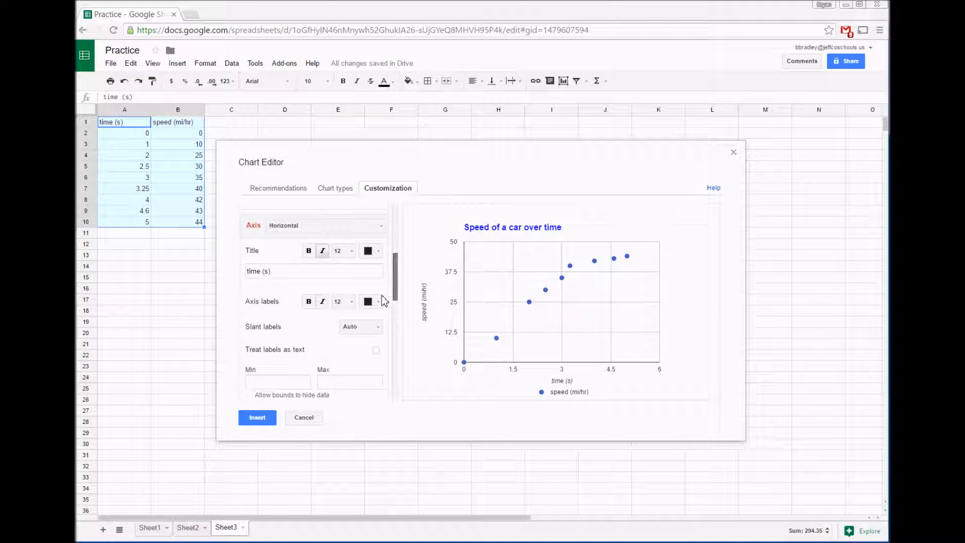
{"action": "left_click_drag", "start_coordinate": [382, 295], "coordinate": [381, 299]}
{"action": "left_click", "coordinate": [378, 214]}
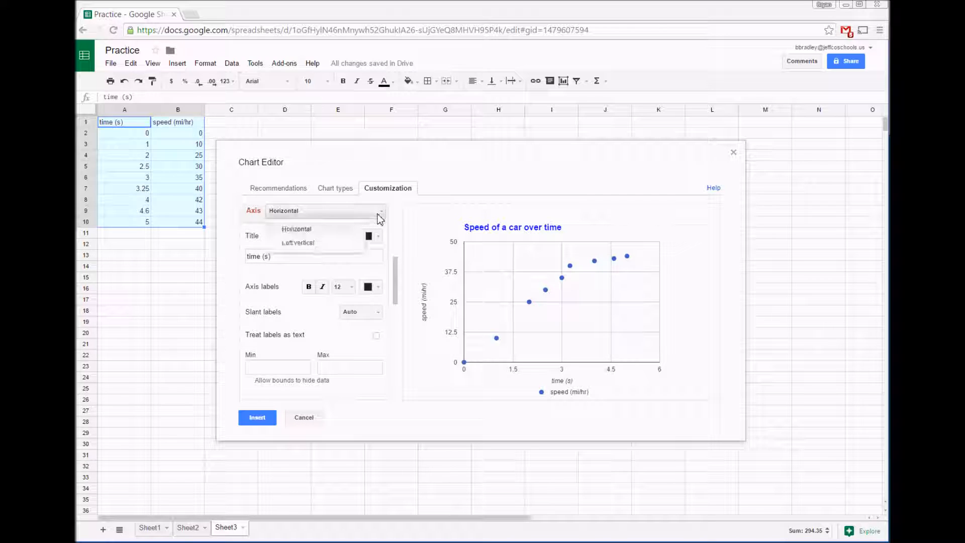
{"action": "left_click", "coordinate": [318, 230]}
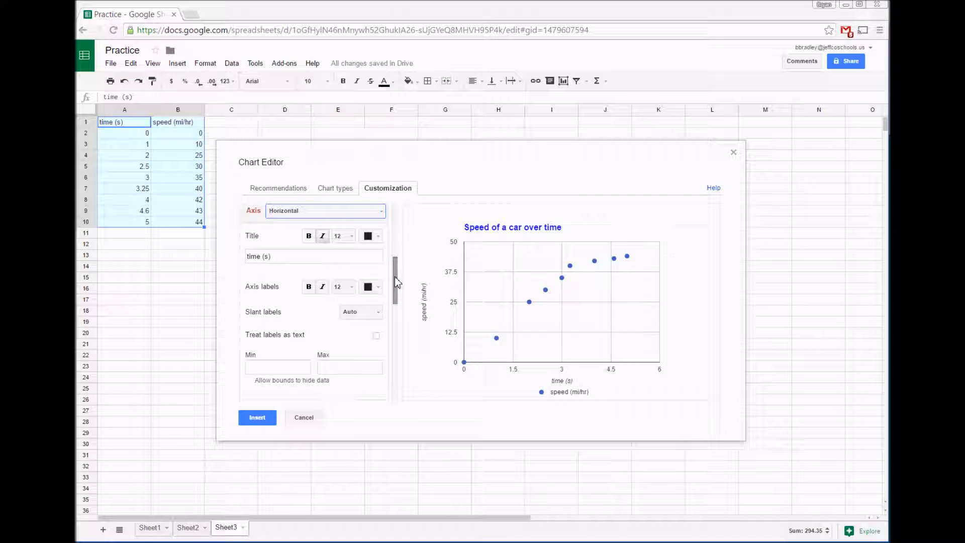
{"action": "left_click_drag", "start_coordinate": [395, 277], "coordinate": [390, 311]}
{"action": "left_click", "coordinate": [351, 313]}
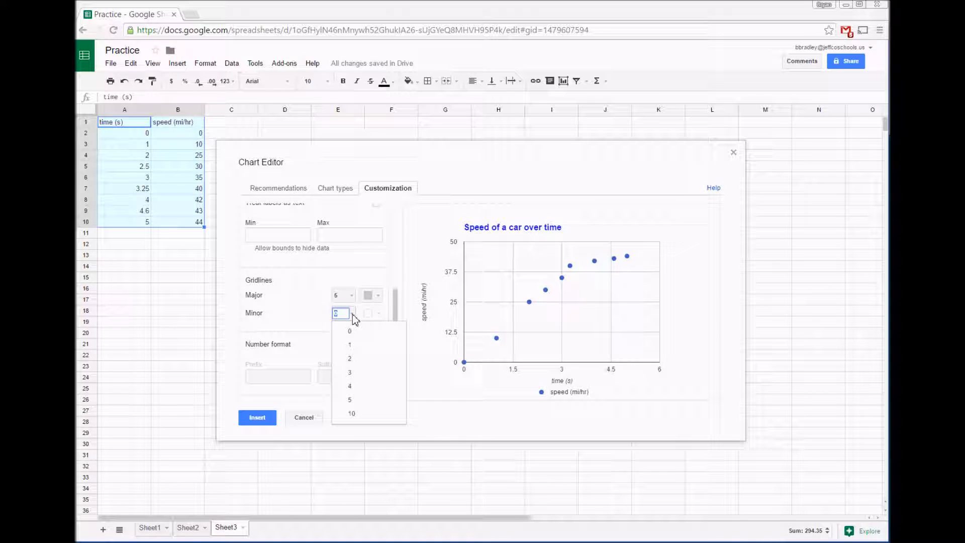
{"action": "left_click", "coordinate": [347, 357]}
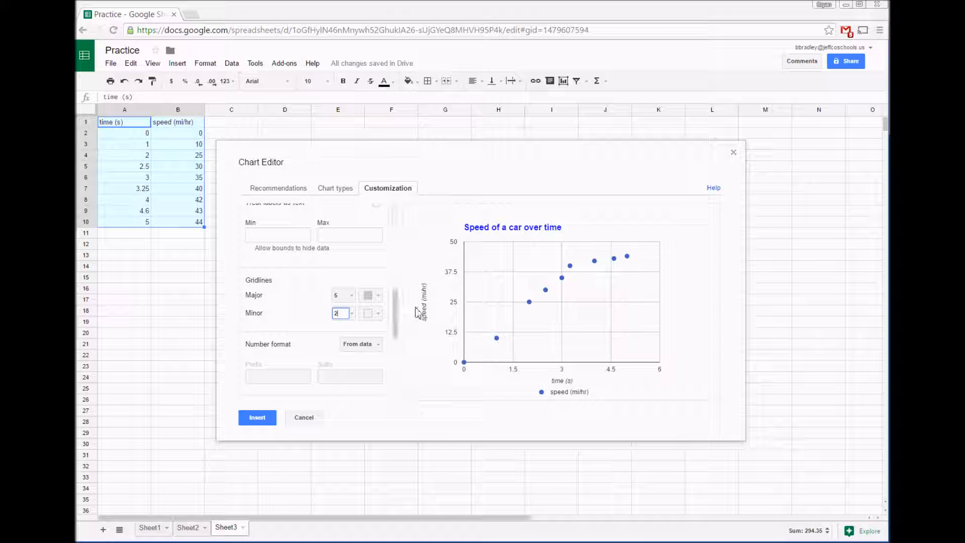
Set the left vertical axis's minor gridlines to 2
{"action": "left_click_drag", "start_coordinate": [396, 307], "coordinate": [405, 272]}
{"action": "left_click", "coordinate": [379, 242]}
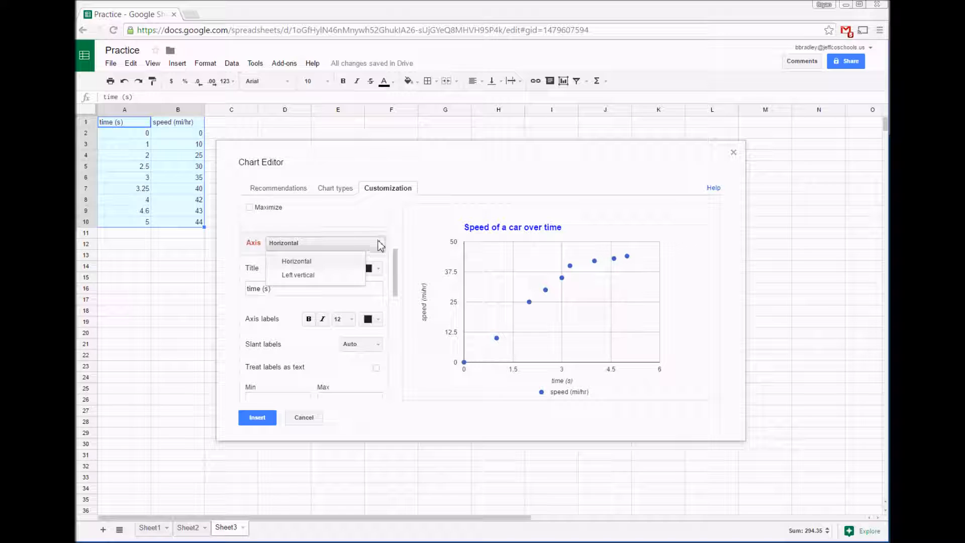
{"action": "left_click", "coordinate": [351, 276]}
{"action": "left_click_drag", "start_coordinate": [395, 279], "coordinate": [395, 328]}
{"action": "left_click", "coordinate": [341, 278]}
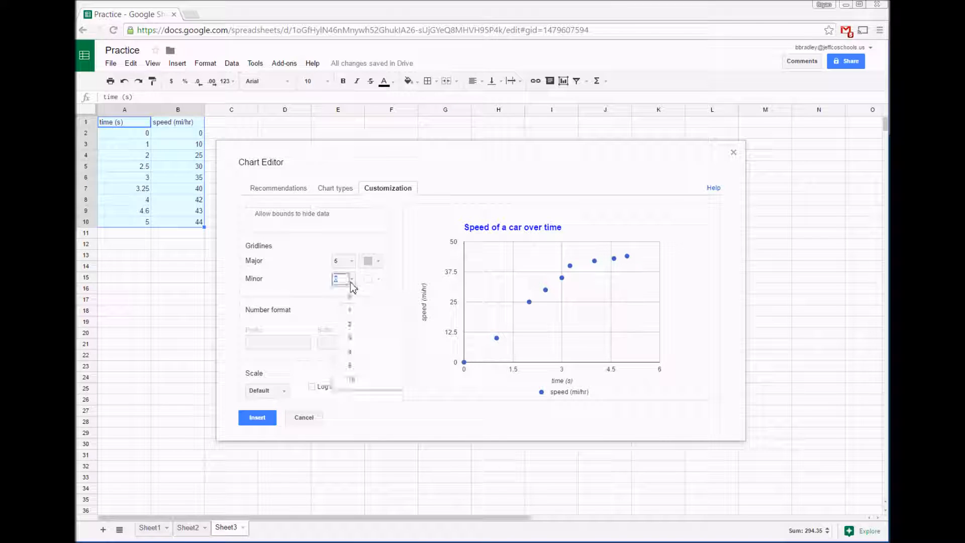
{"action": "left_click", "coordinate": [351, 324]}
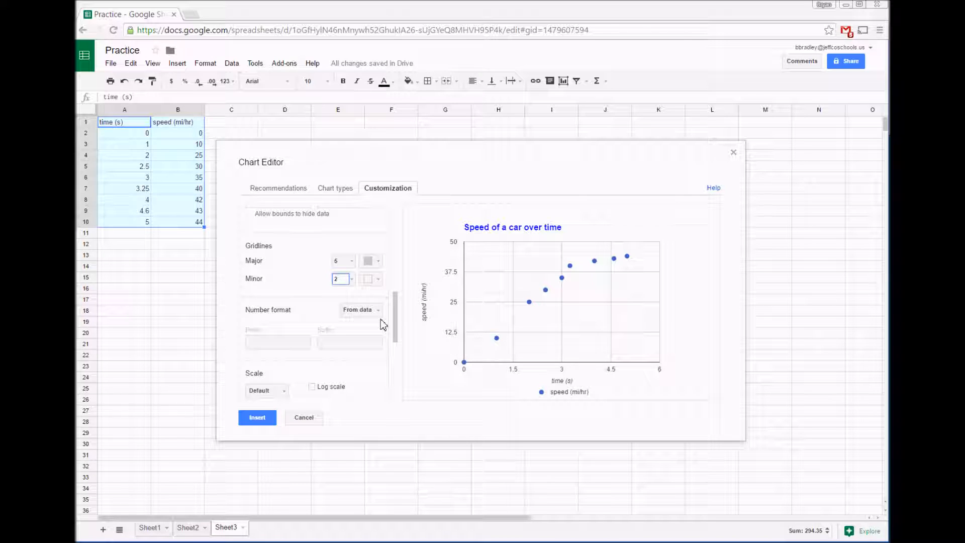
{"action": "scroll", "coordinate": [391, 330], "scroll_direction": "down", "scroll_amount": 3}
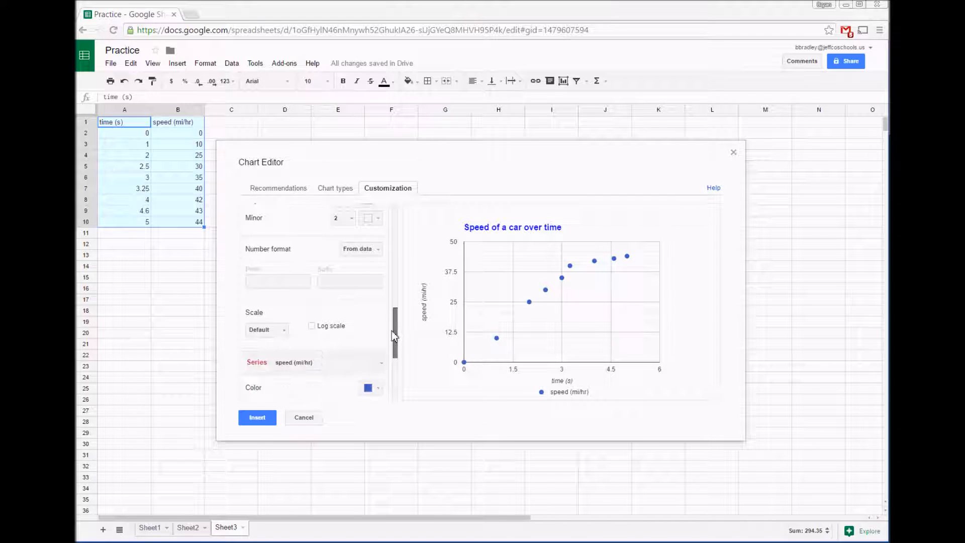
{"action": "left_click", "coordinate": [284, 313]}
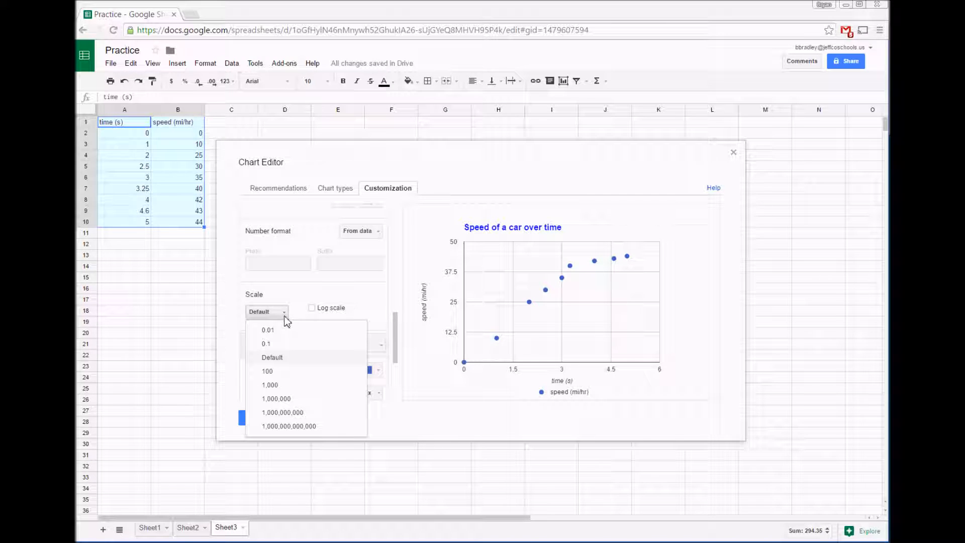
{"action": "left_click", "coordinate": [302, 304]}
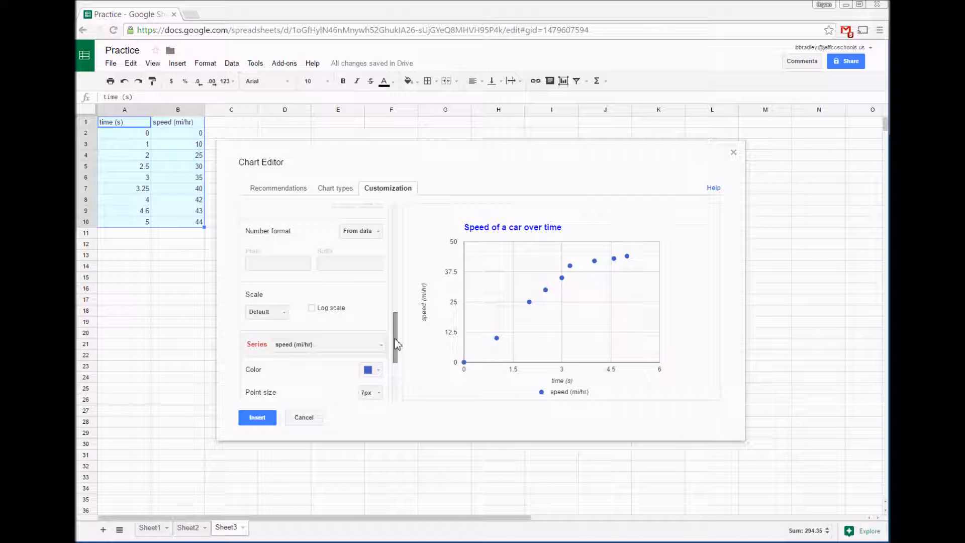
Try a linear and an exponential trendline on the speed series
{"action": "left_click_drag", "start_coordinate": [396, 344], "coordinate": [385, 386]}
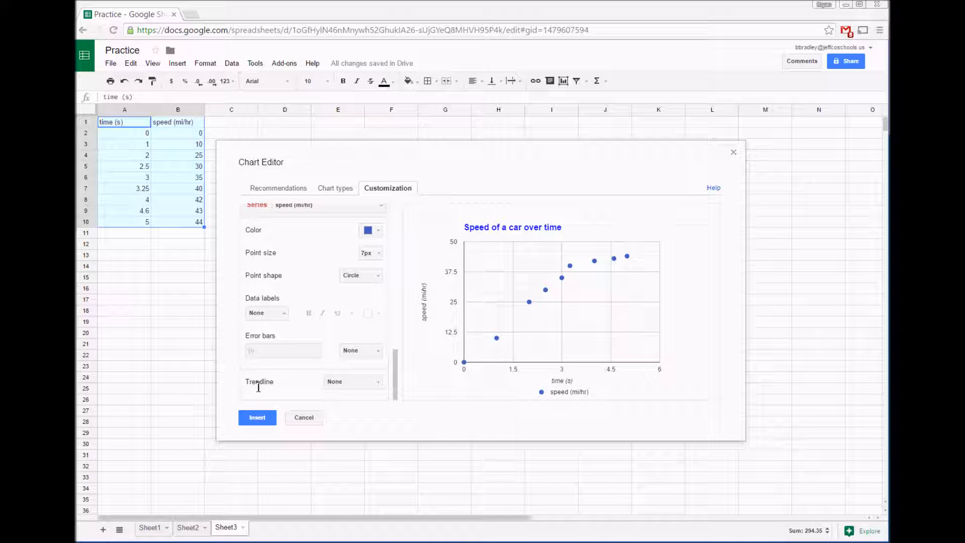
{"action": "left_click", "coordinate": [354, 383]}
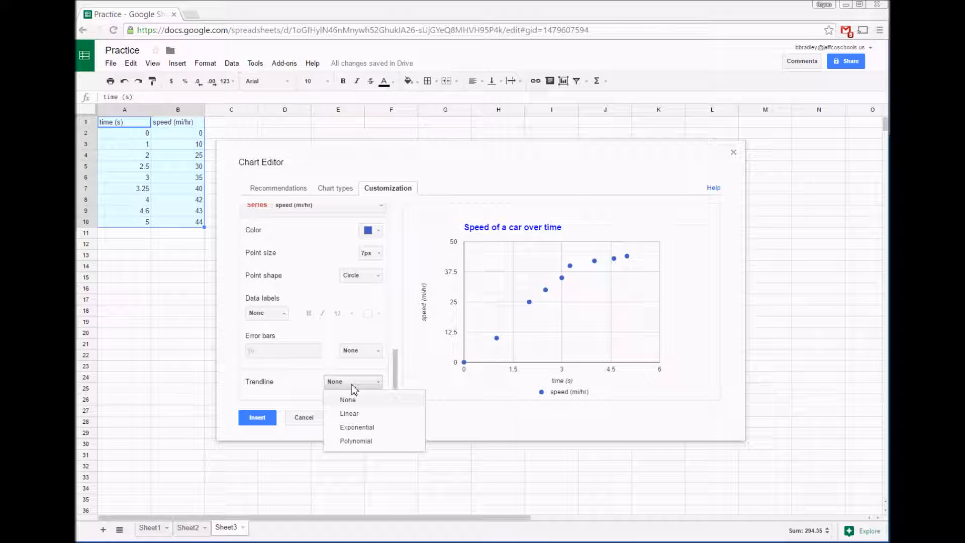
{"action": "left_click", "coordinate": [352, 415]}
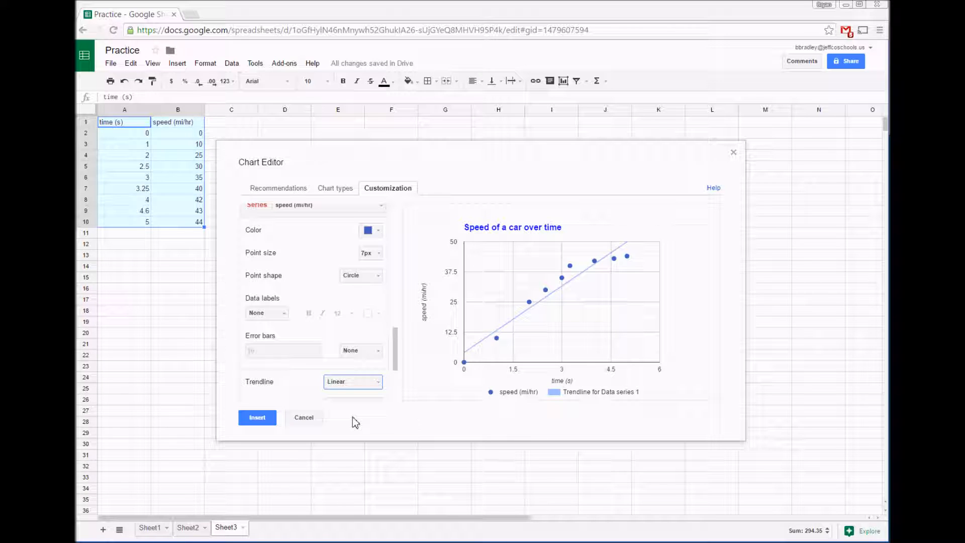
{"action": "left_click_drag", "start_coordinate": [395, 355], "coordinate": [395, 370]}
{"action": "scroll", "coordinate": [396, 369], "scroll_direction": "down", "scroll_amount": 1}
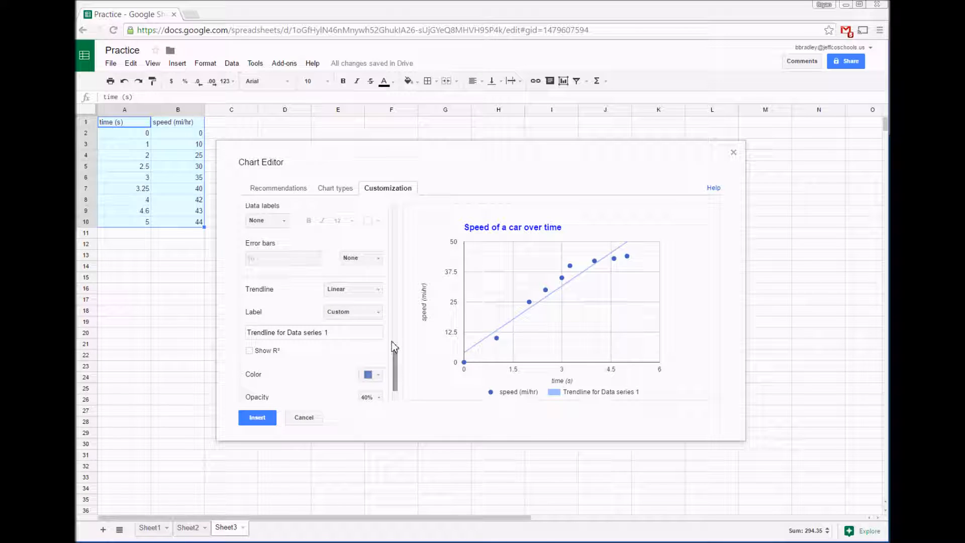
{"action": "left_click", "coordinate": [374, 289]}
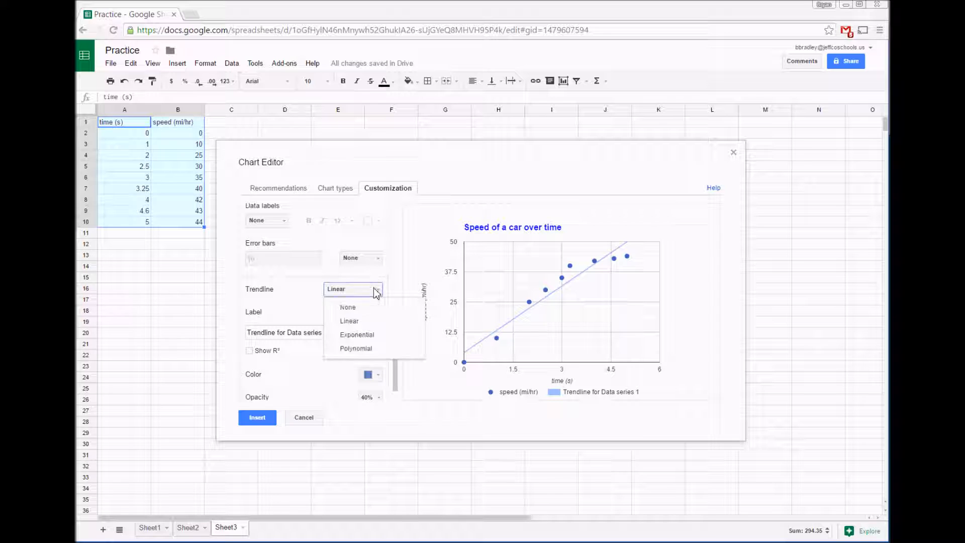
{"action": "left_click", "coordinate": [367, 335]}
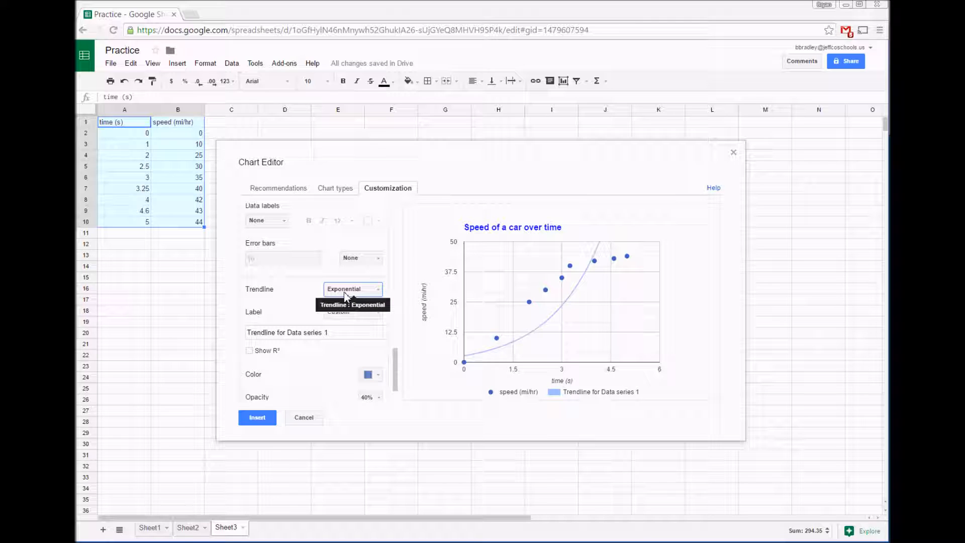
Change the speed series trendline to polynomial with degree 2
{"action": "left_click", "coordinate": [379, 290]}
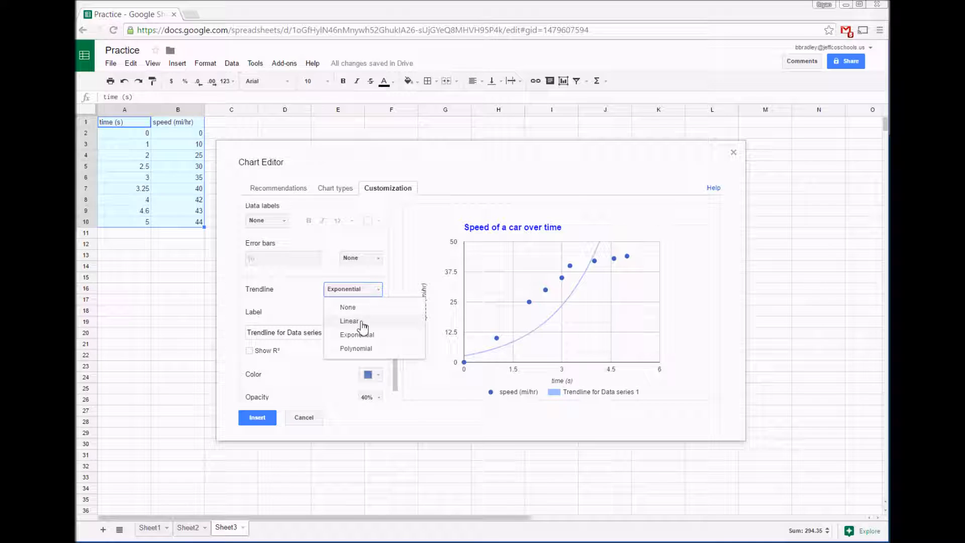
{"action": "left_click", "coordinate": [359, 349]}
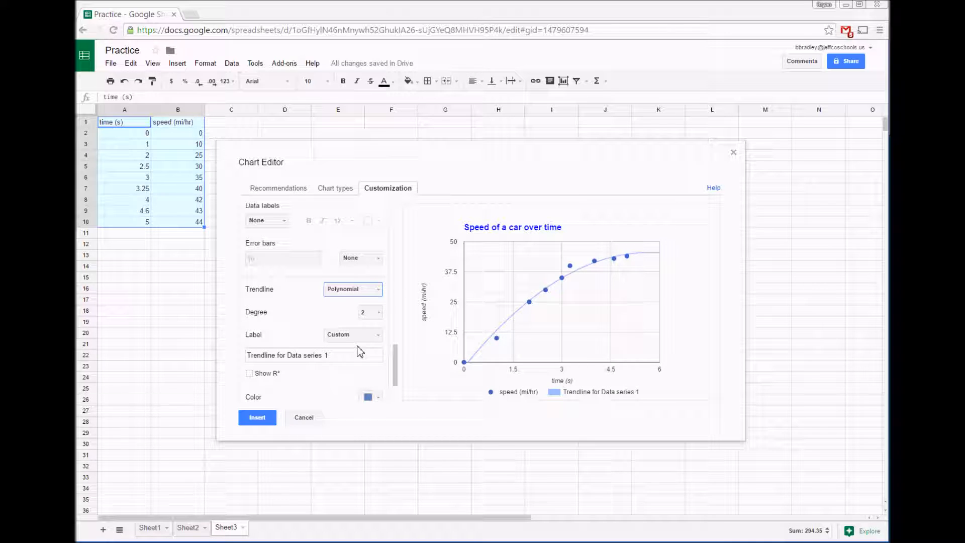
{"action": "left_click", "coordinate": [380, 315]}
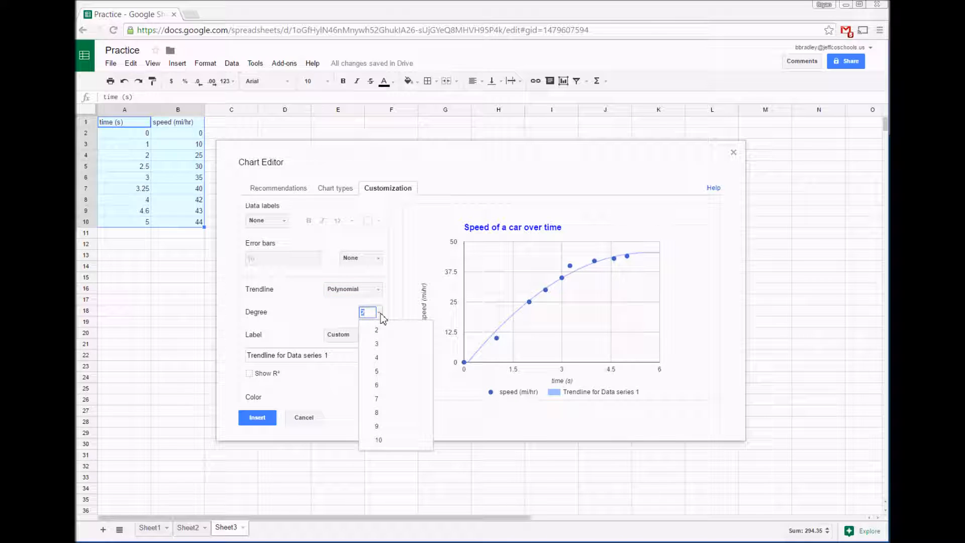
{"action": "left_click", "coordinate": [376, 334]}
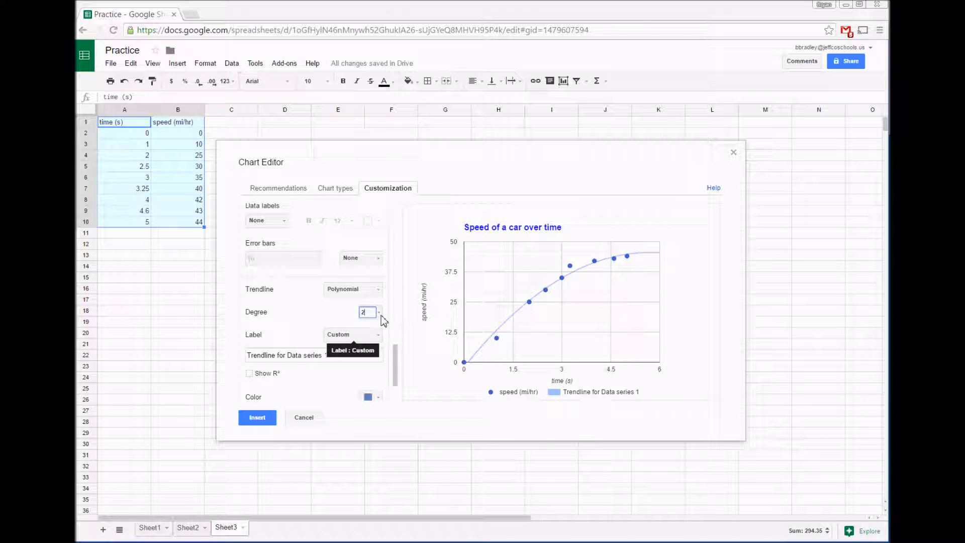
Try degree 3 for the polynomial trendline to compare the fit, and return it to degree 2
{"action": "left_click", "coordinate": [380, 313]}
{"action": "left_click", "coordinate": [375, 347]}
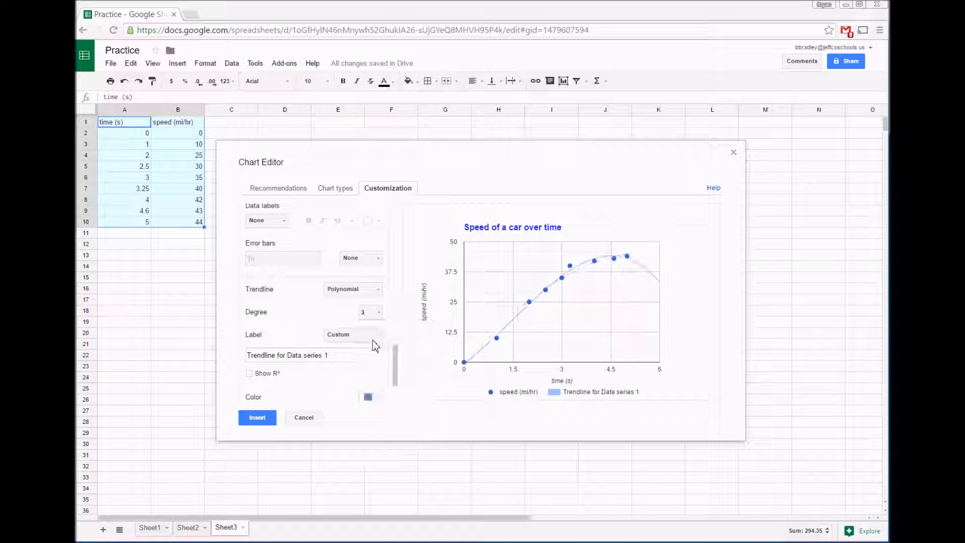
{"action": "left_click", "coordinate": [378, 313]}
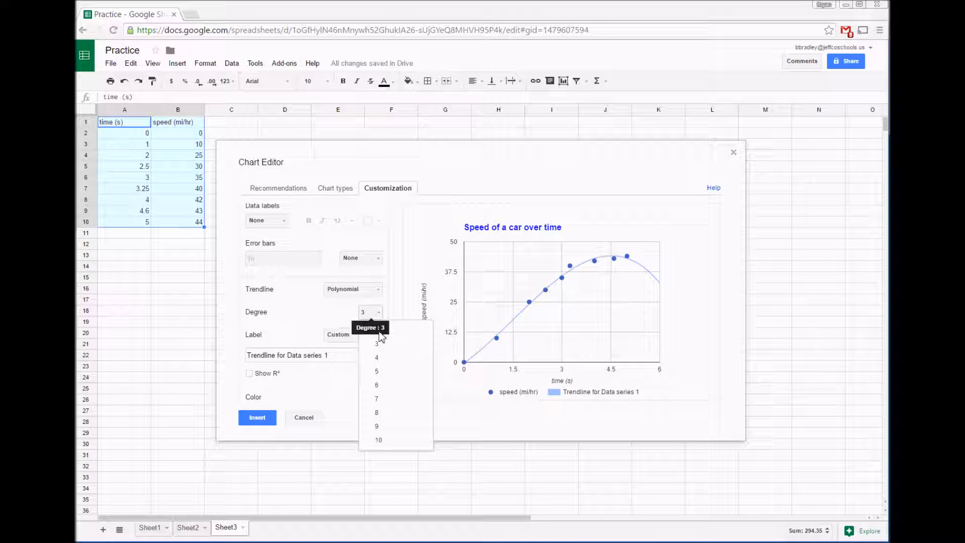
{"action": "left_click", "coordinate": [381, 333]}
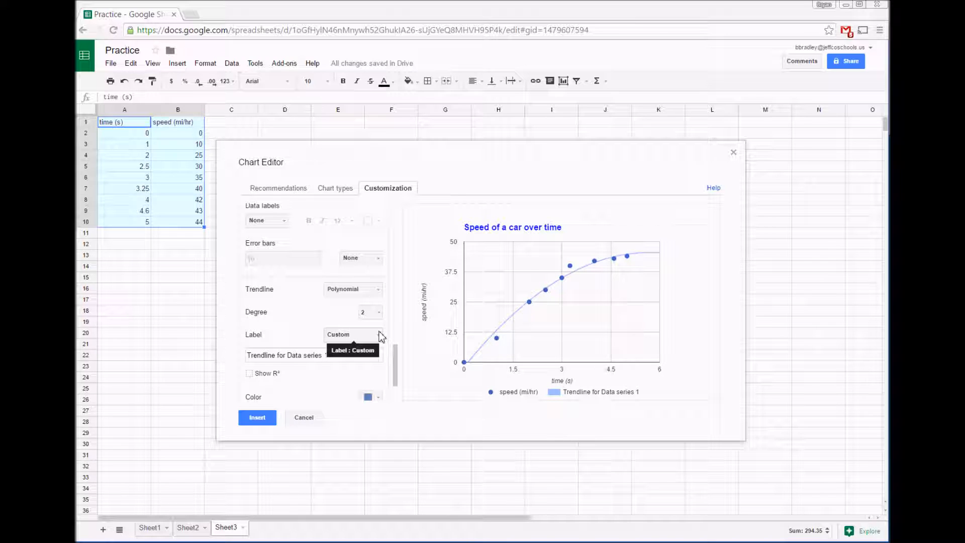
{"action": "left_click", "coordinate": [379, 313]}
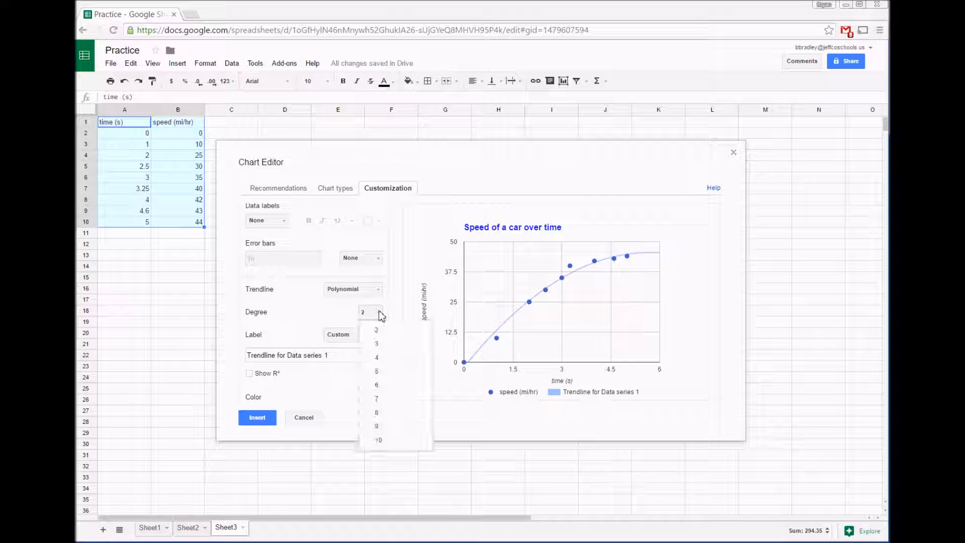
{"action": "left_click", "coordinate": [391, 349]}
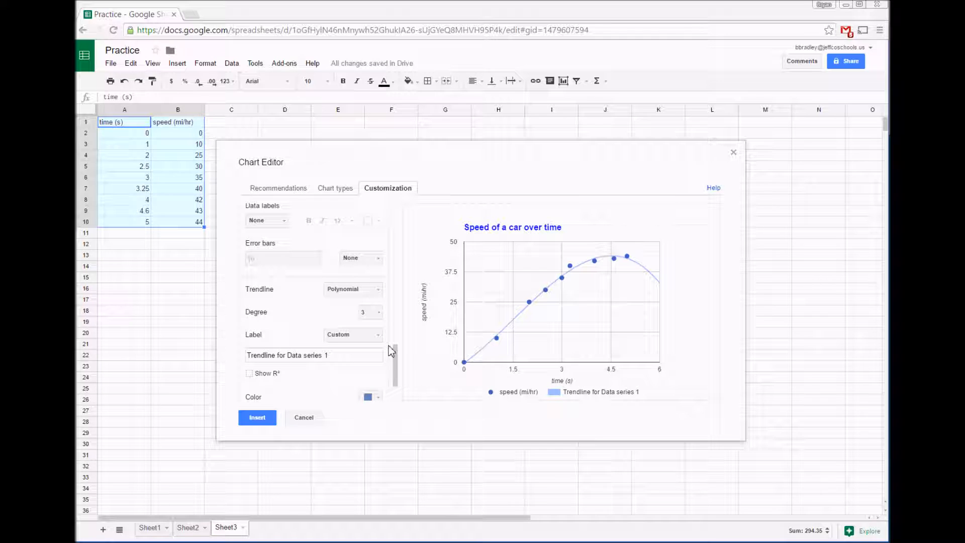
{"action": "mouse_move", "coordinate": [644, 275]}
{"action": "left_click", "coordinate": [378, 312]}
{"action": "left_click", "coordinate": [377, 333]}
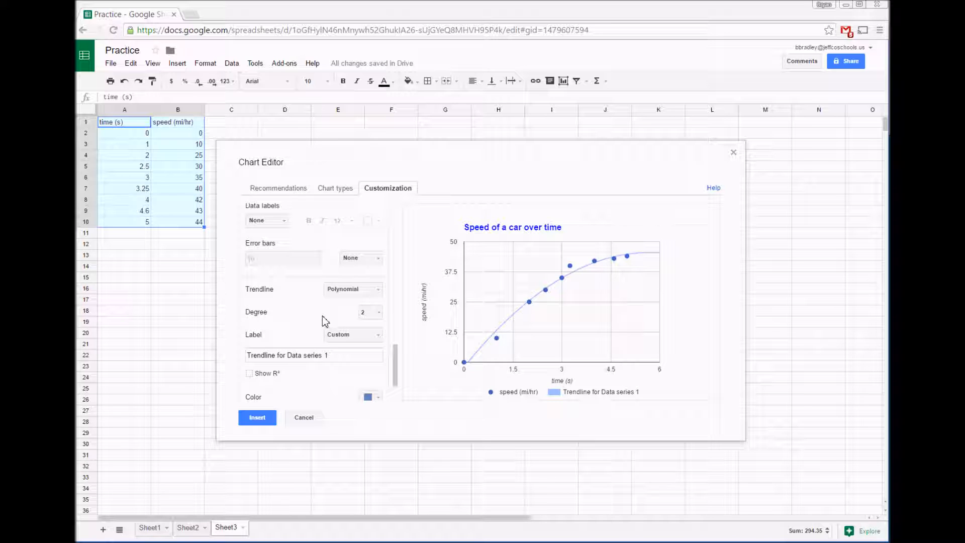
Label the trendline with its equation
{"action": "left_click", "coordinate": [369, 335]}
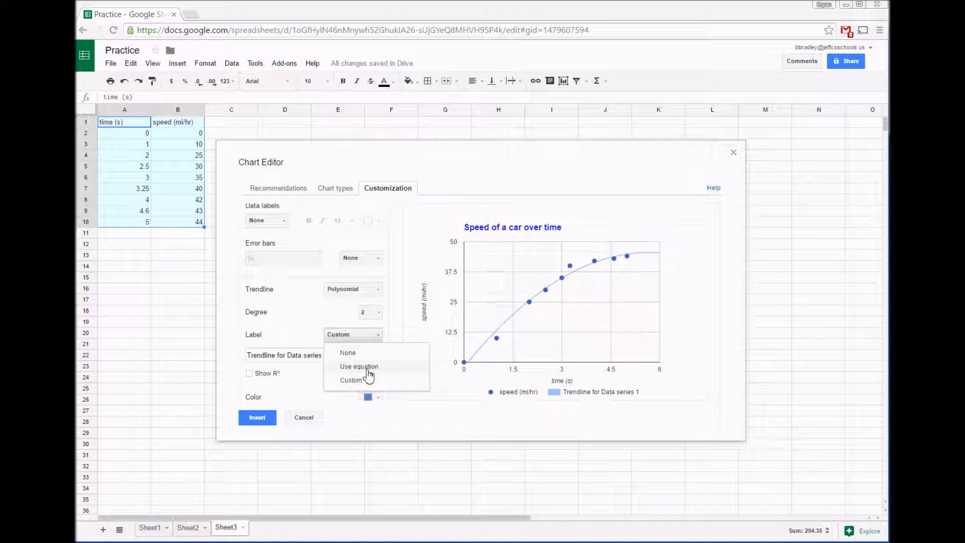
{"action": "left_click", "coordinate": [368, 370]}
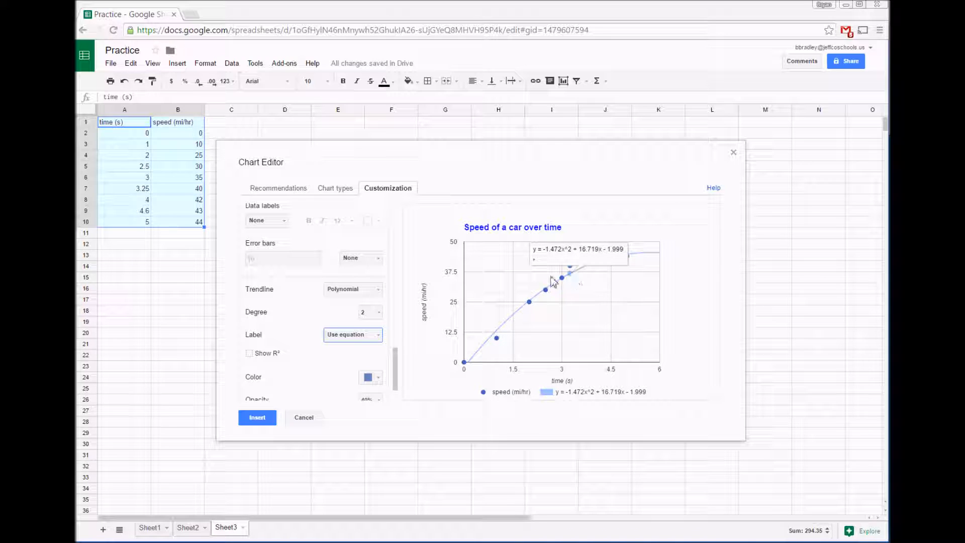
Insert the customized chart into the sheet and move it beside the data, starting at column C in row 1
{"action": "left_click", "coordinate": [257, 418]}
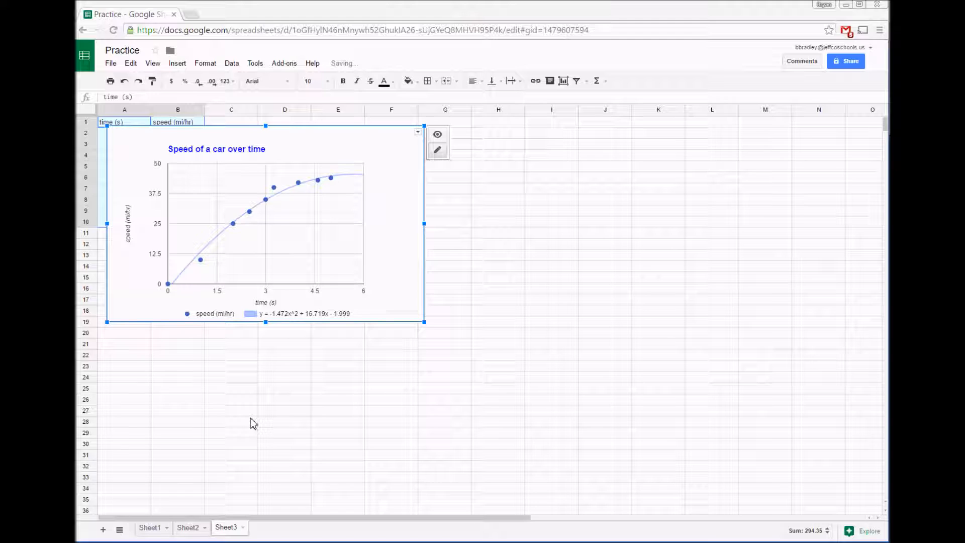
{"action": "left_click_drag", "start_coordinate": [316, 141], "coordinate": [425, 133]}
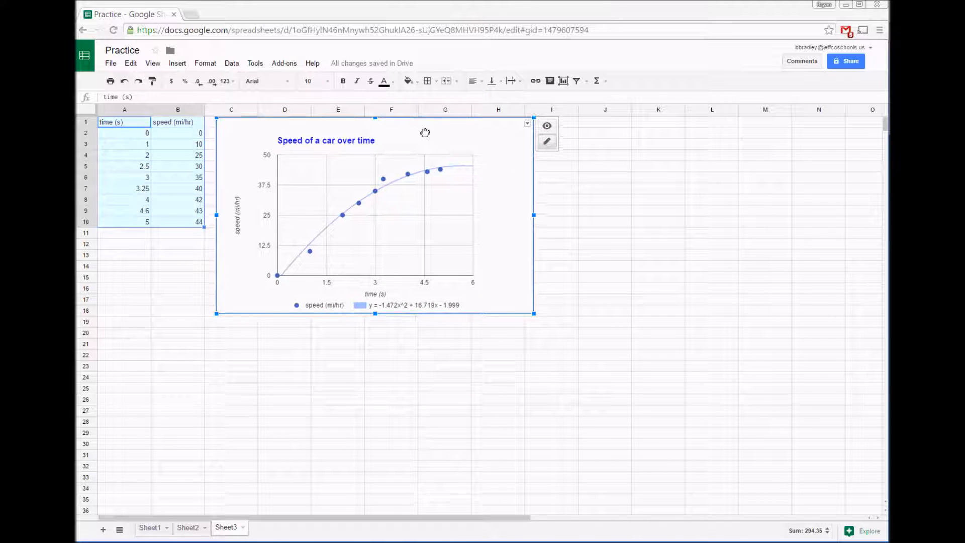
{"action": "left_click", "coordinate": [613, 214]}
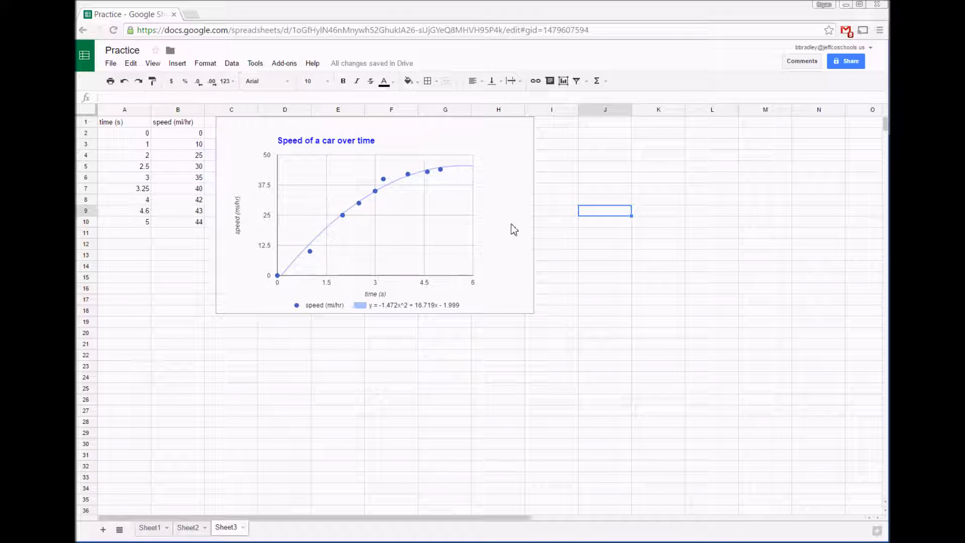
Examine the inserted chart's action options and the quick-edit controls for its title, plot area and horizontal axis title
{"action": "left_click", "coordinate": [459, 230]}
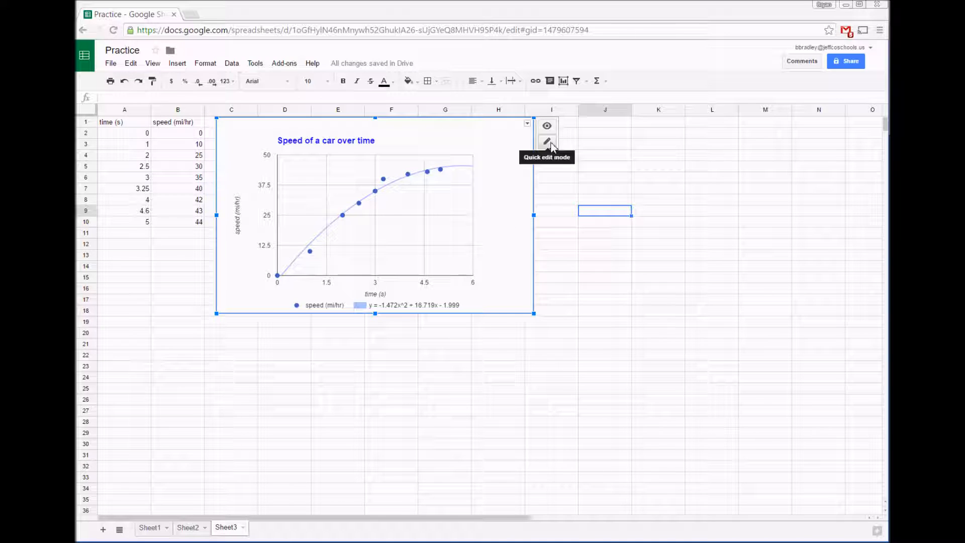
{"action": "left_click", "coordinate": [528, 124]}
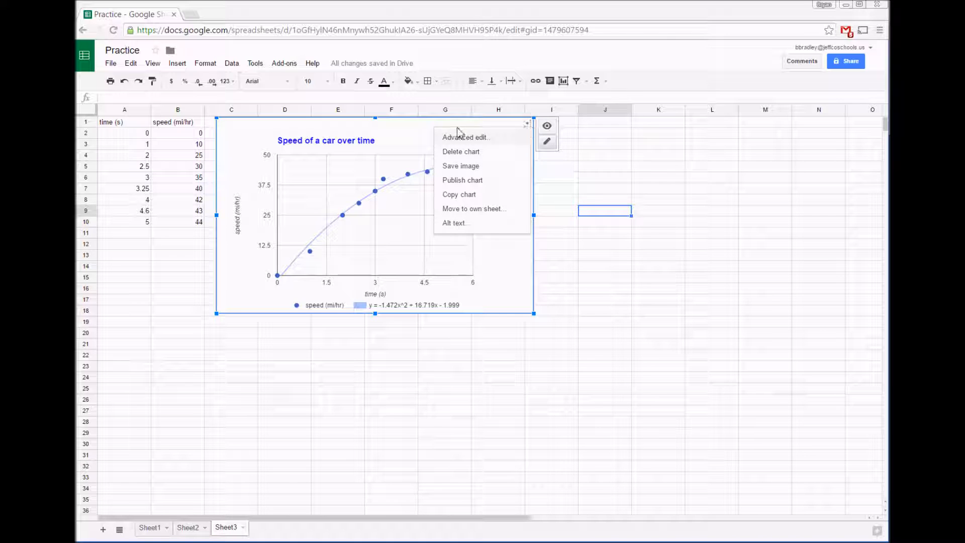
{"action": "left_click", "coordinate": [409, 143]}
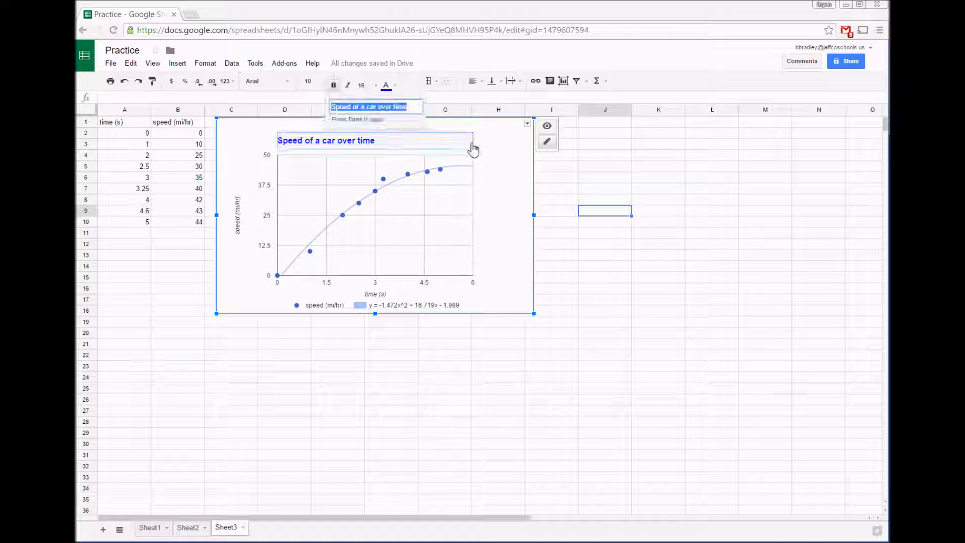
{"action": "left_click", "coordinate": [432, 249]}
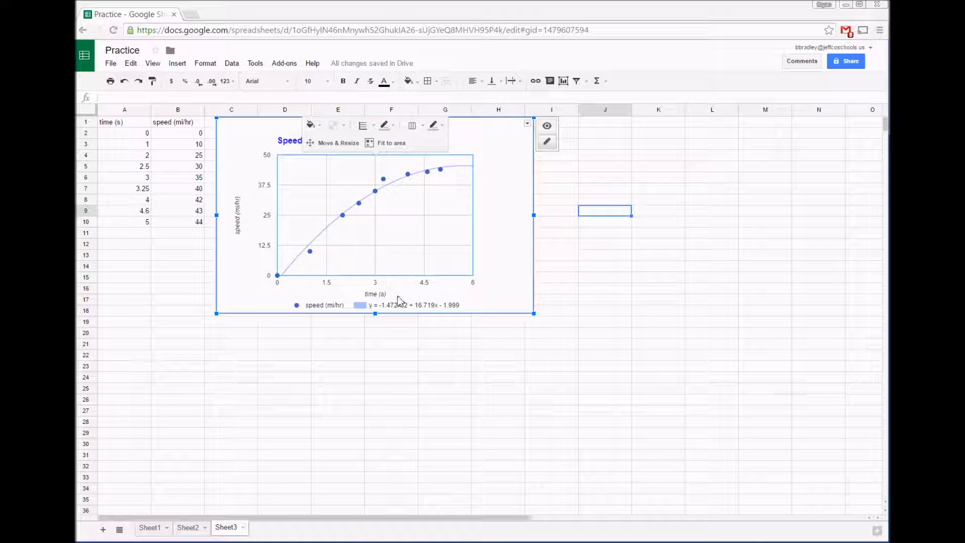
{"action": "left_click", "coordinate": [375, 295]}
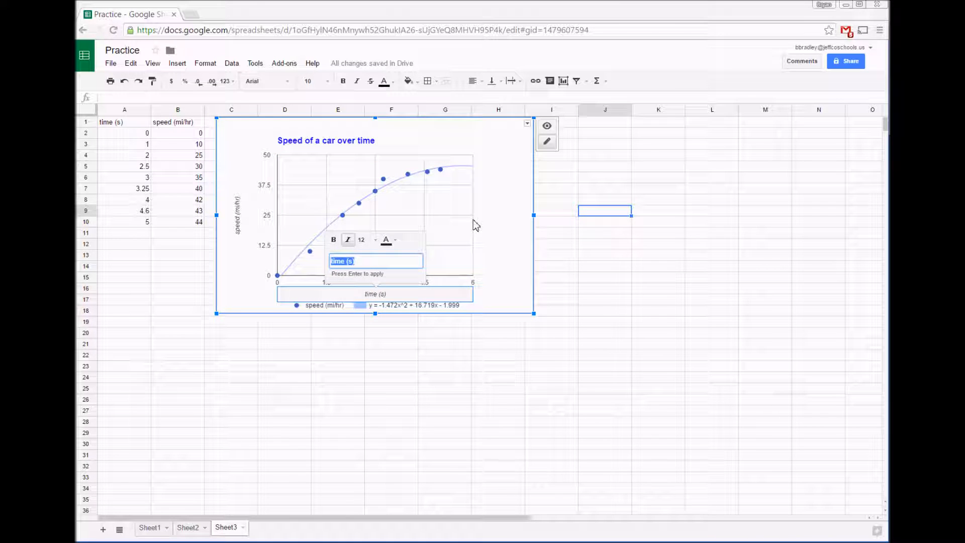
{"action": "left_click", "coordinate": [491, 214]}
Move the plot area toward the chart's upper-left corner, widen it to near the chart's right edge and extend it slightly downward
{"action": "left_click", "coordinate": [436, 211]}
{"action": "left_click", "coordinate": [338, 148]}
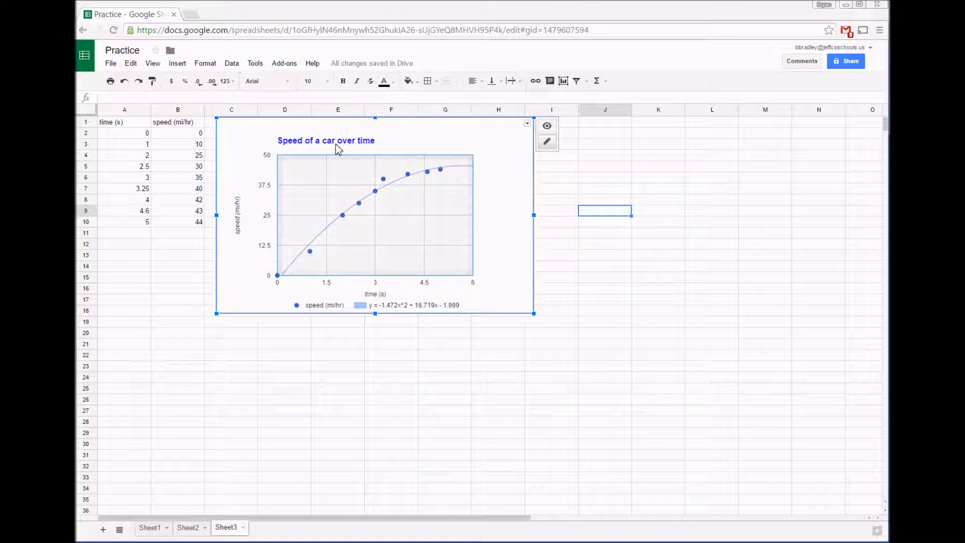
{"action": "left_click_drag", "start_coordinate": [382, 213], "coordinate": [364, 202]}
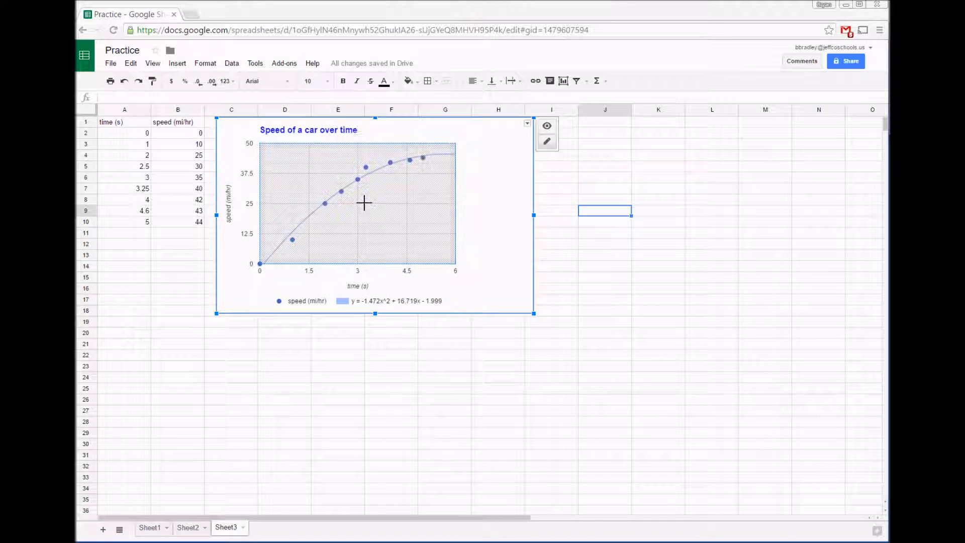
{"action": "left_click_drag", "start_coordinate": [454, 205], "coordinate": [513, 211]}
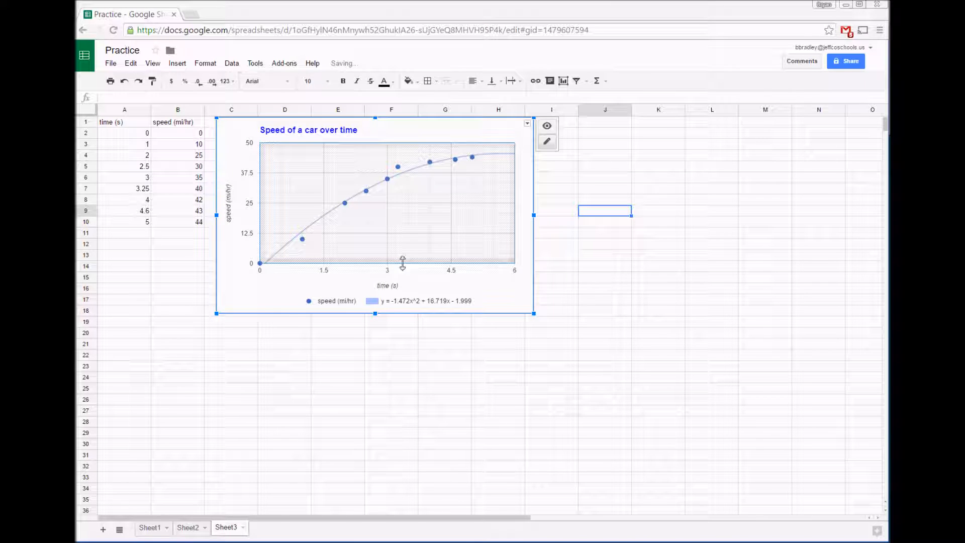
{"action": "left_click_drag", "start_coordinate": [402, 262], "coordinate": [400, 272]}
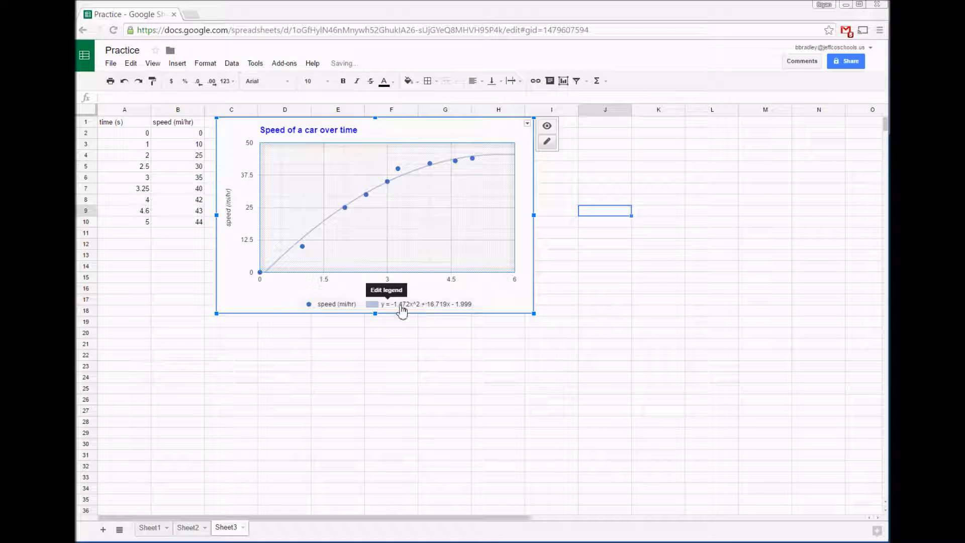
Enlarge the whole chart from its lower-right corner to reach column J and about row 23
{"action": "left_click_drag", "start_coordinate": [534, 315], "coordinate": [624, 368]}
{"action": "left_click", "coordinate": [756, 299]}
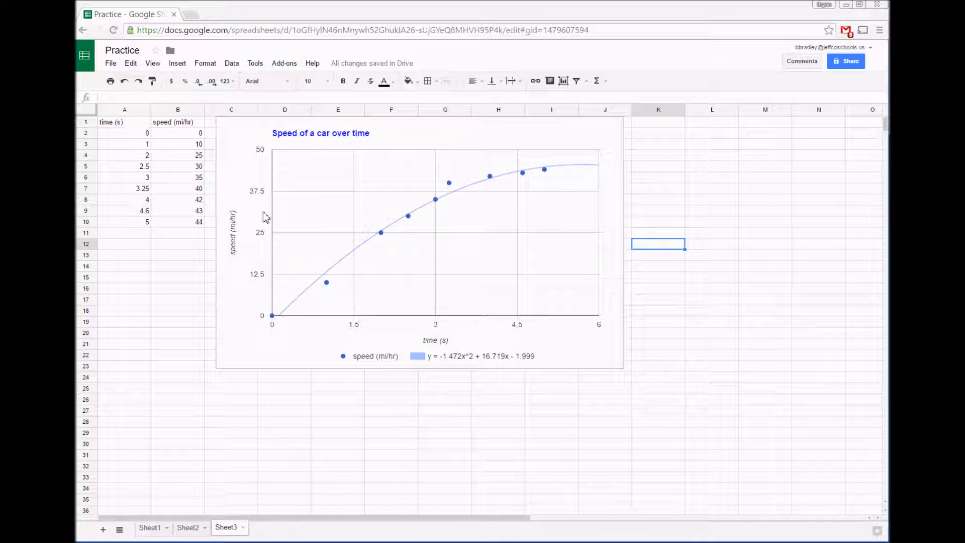
Center the contents of the time and speed data table, cells A1 to B10, horizontally
{"action": "left_click_drag", "start_coordinate": [117, 124], "coordinate": [196, 221]}
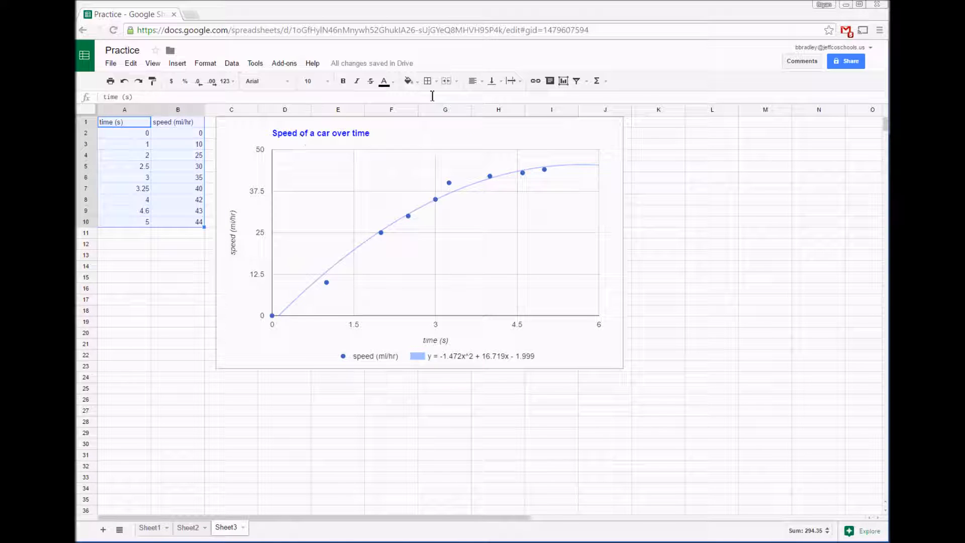
{"action": "left_click", "coordinate": [474, 81]}
{"action": "left_click", "coordinate": [492, 102]}
Make the "time (s)" and "speed (mi/hr)" column headers in A1 and B1 bold
{"action": "left_click", "coordinate": [112, 126]}
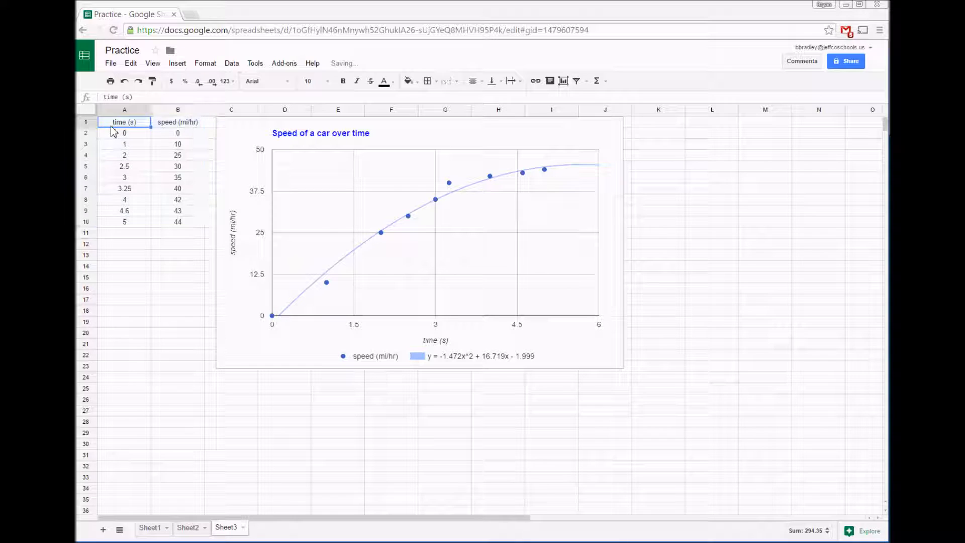
{"action": "double_click", "coordinate": [186, 124]}
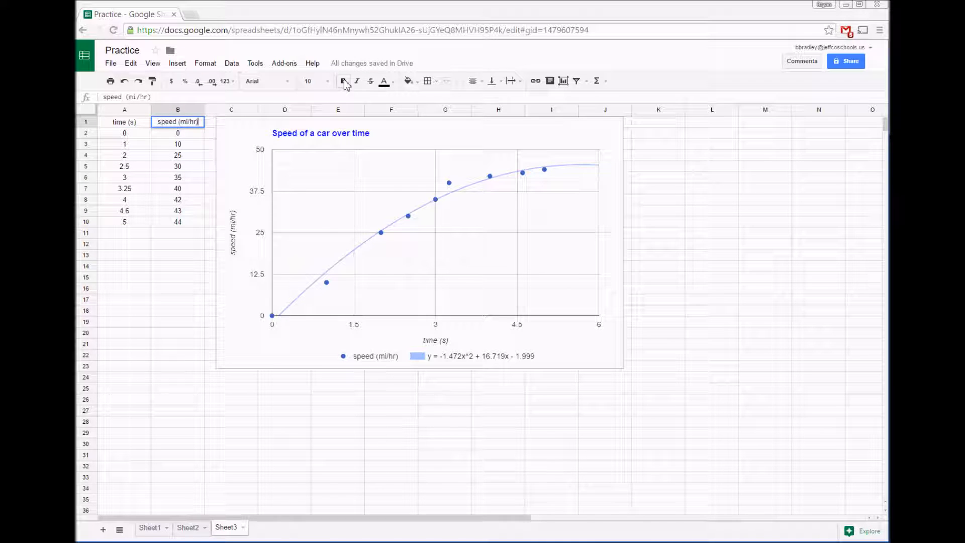
{"action": "left_click", "coordinate": [119, 124]}
{"action": "left_click", "coordinate": [159, 122], "text": "shift"}
{"action": "double_click", "coordinate": [162, 123]}
{"action": "left_click", "coordinate": [130, 124]}
{"action": "left_click", "coordinate": [195, 126], "text": "shift"}
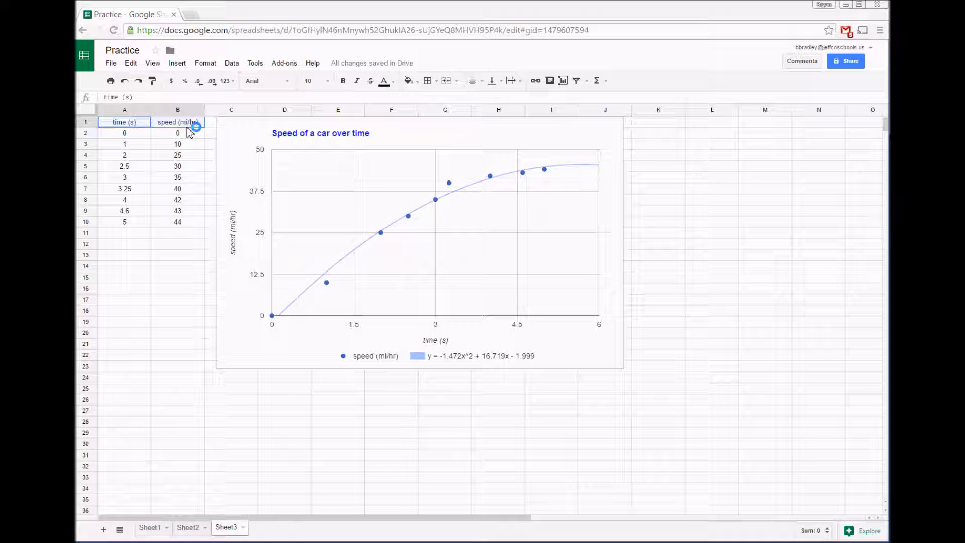
{"action": "left_click", "coordinate": [343, 82]}
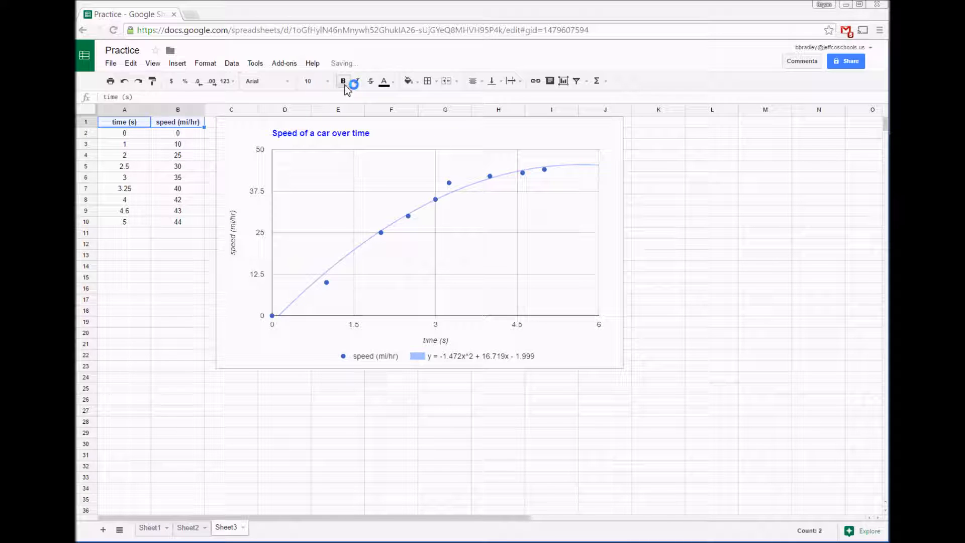
Add borders around all cells of the time and speed data table, A1 to B10
{"action": "left_click", "coordinate": [189, 188]}
{"action": "left_click_drag", "start_coordinate": [128, 123], "coordinate": [190, 221]}
{"action": "left_click", "coordinate": [427, 81]}
{"action": "left_click", "coordinate": [432, 103]}
{"action": "left_click", "coordinate": [121, 290]}
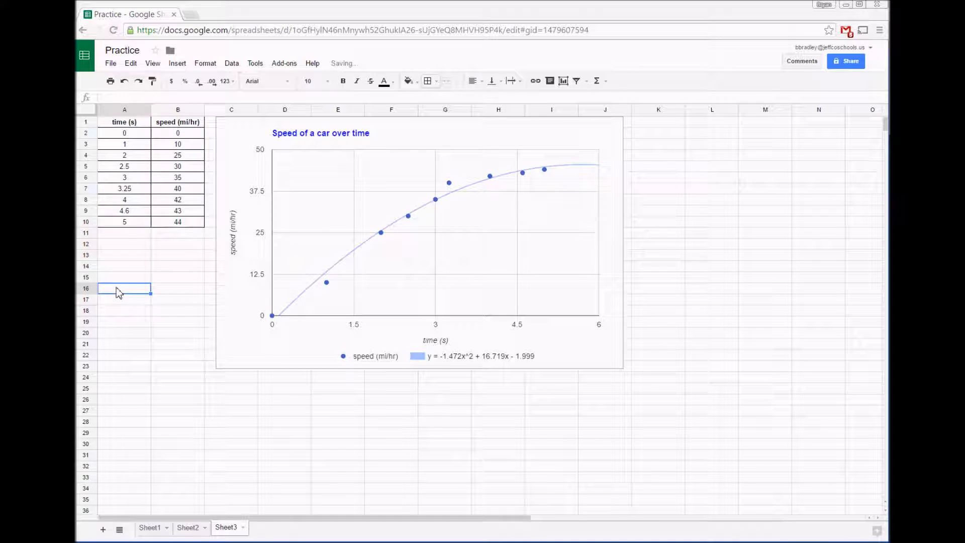
Insert a blank row above the header row and make it about twice the standard row height
{"action": "left_click", "coordinate": [86, 124]}
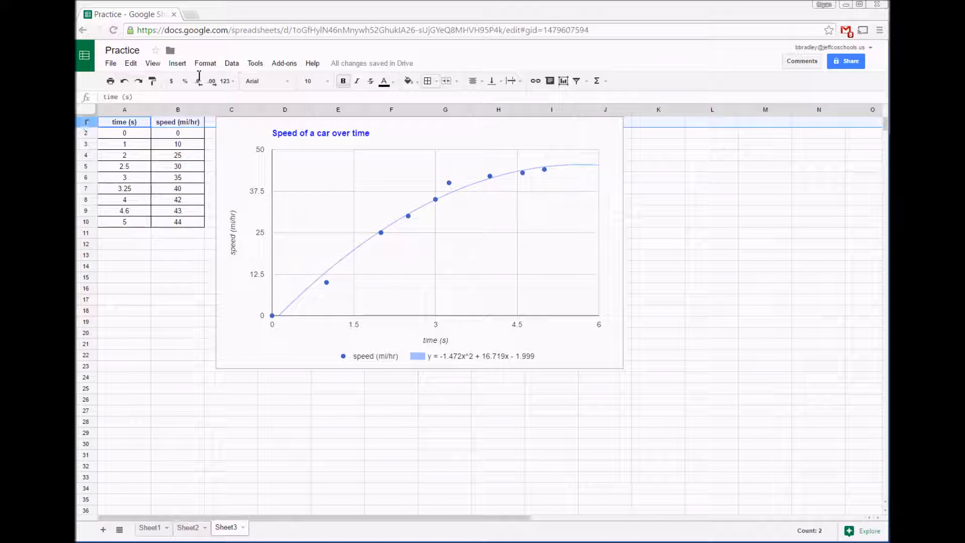
{"action": "left_click", "coordinate": [179, 64]}
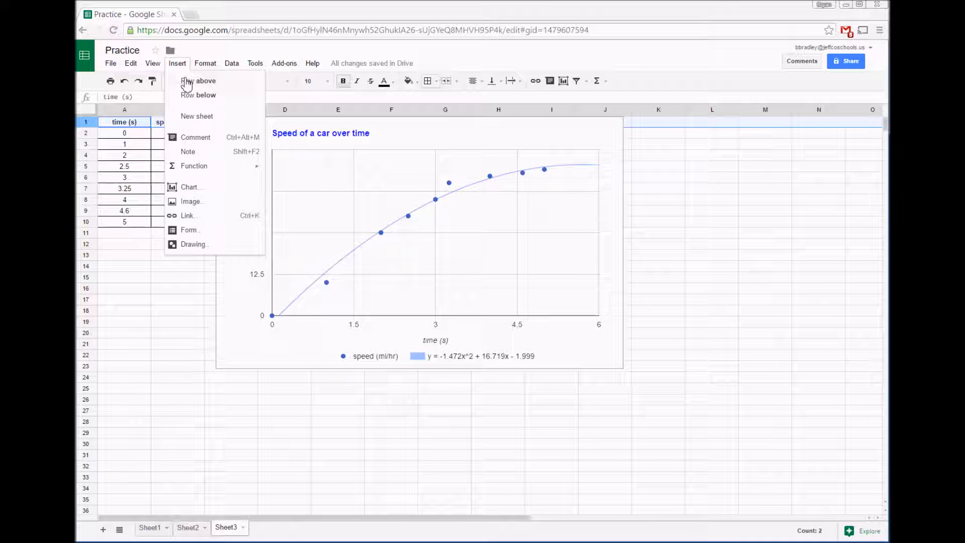
{"action": "left_click", "coordinate": [187, 82]}
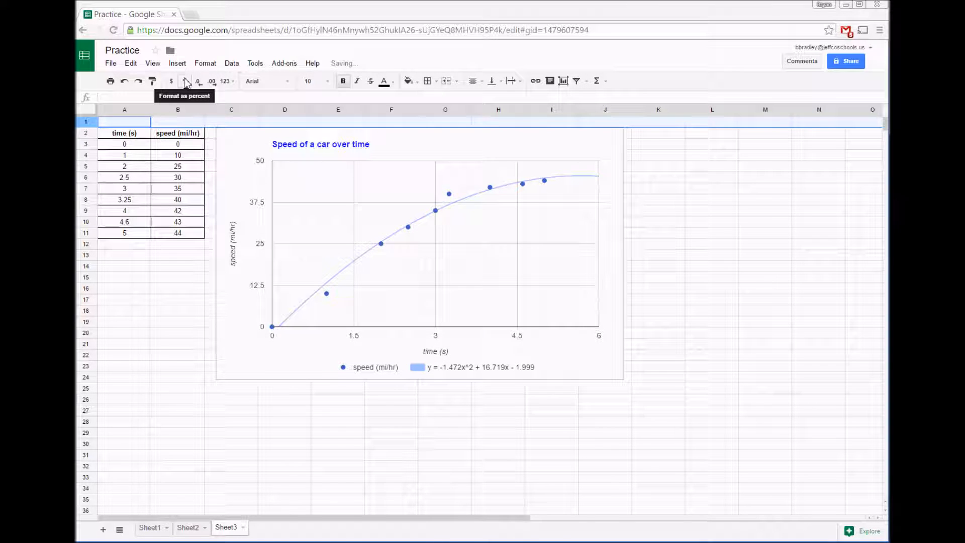
{"action": "left_click_drag", "start_coordinate": [86, 127], "coordinate": [588, 132]}
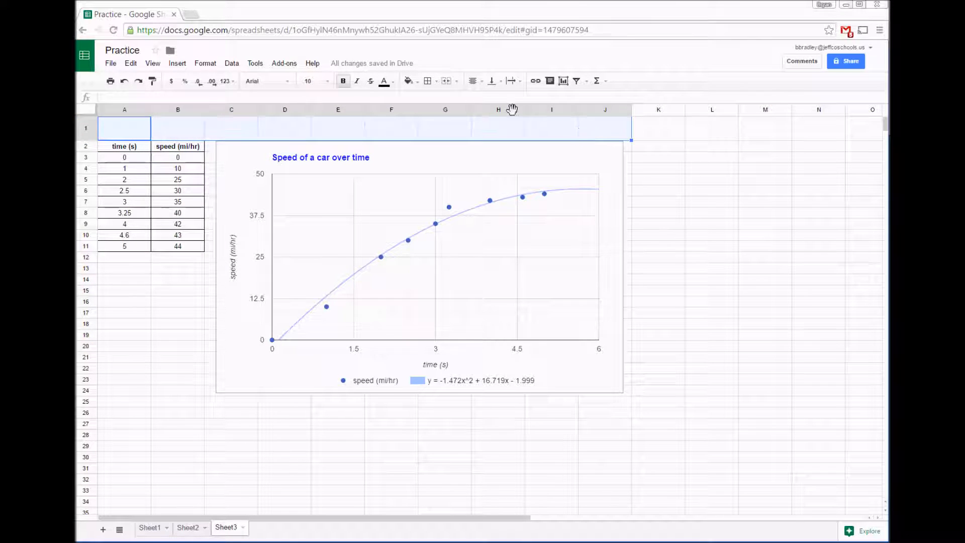
Merge cells A1 to J1 and enter the title "Race Car Acceelration Lab" in the merged cell
{"action": "left_click", "coordinate": [449, 83]}
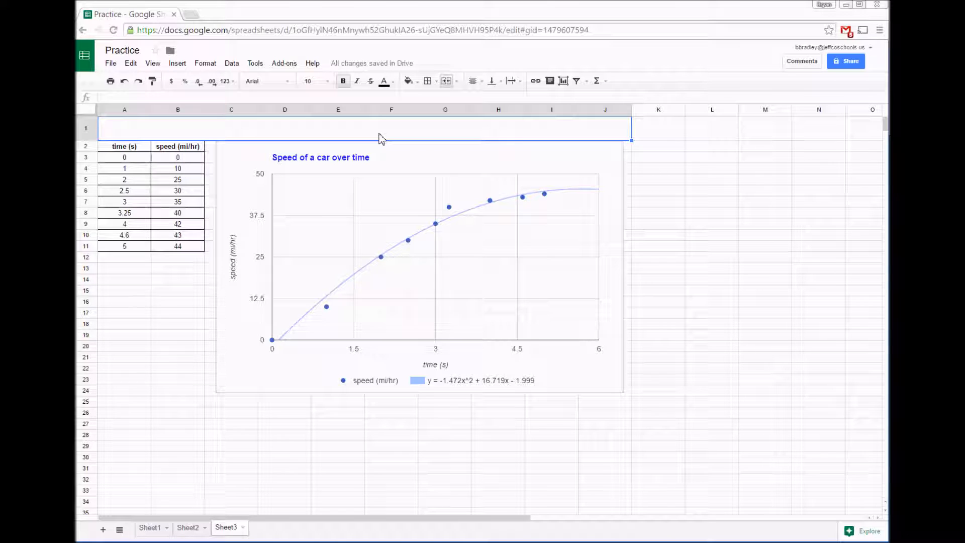
{"action": "type", "text": "Race Car A"}
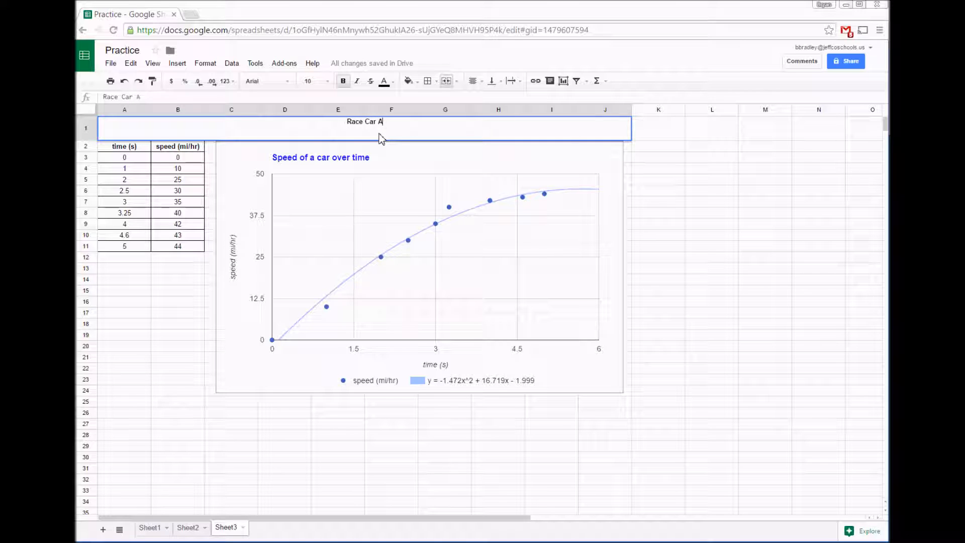
{"action": "type", "text": "cceelration Lab"}
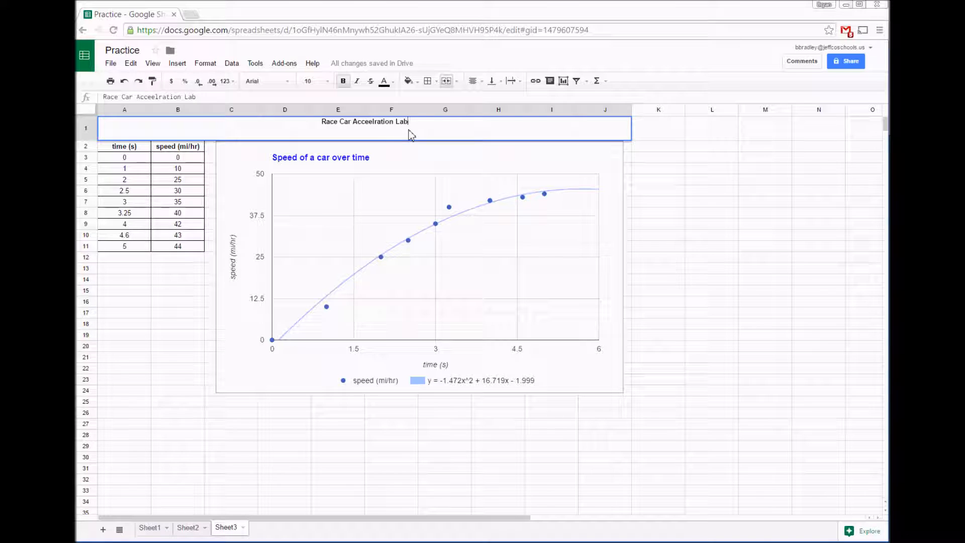
Set the font size of the whole title text in row 1 to 18
{"action": "left_click_drag", "start_coordinate": [413, 123], "coordinate": [318, 120]}
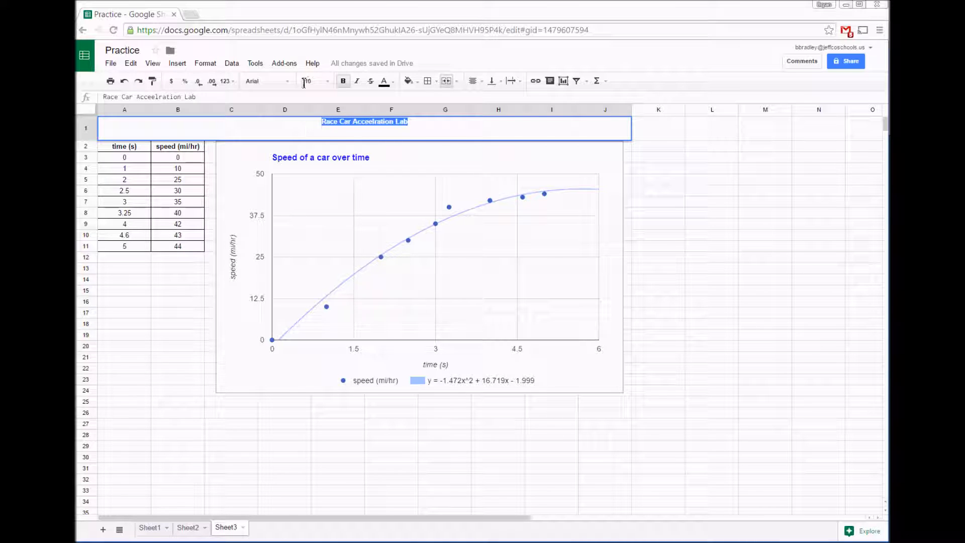
{"action": "left_click", "coordinate": [327, 80]}
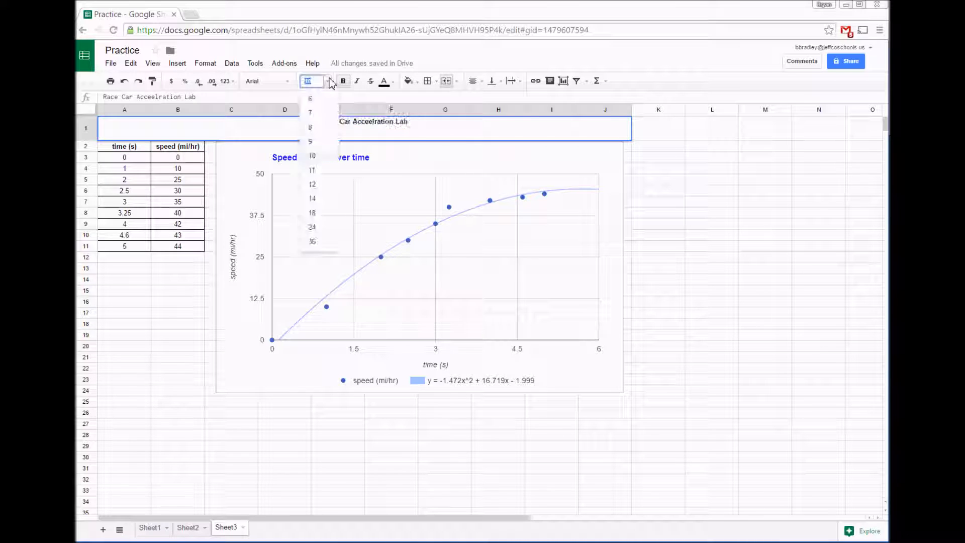
{"action": "left_click", "coordinate": [315, 212]}
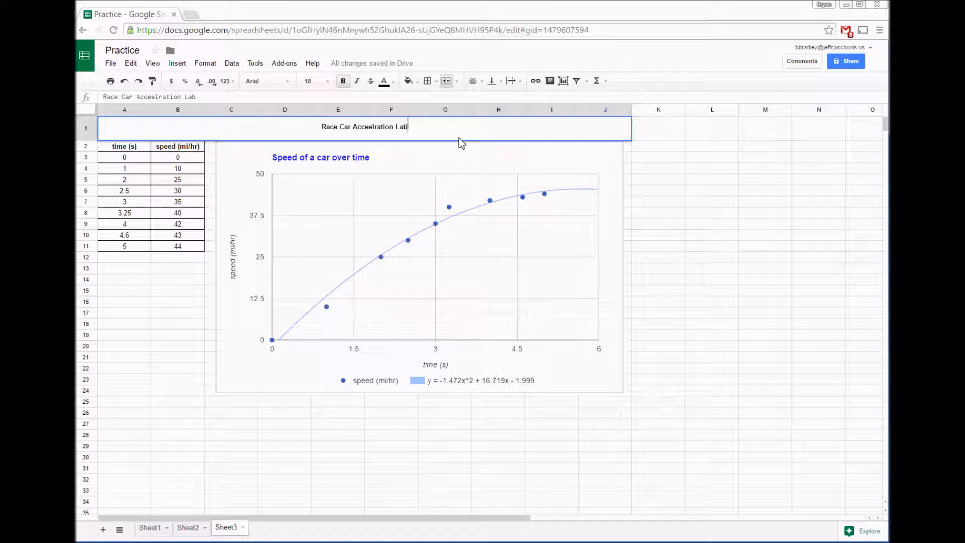
Correct the misspelled word in the row 1 title so it reads "Race Car Acceleration Lab"
{"action": "left_click", "coordinate": [374, 128]}
{"action": "key", "text": "BackSpace"}
{"action": "key", "text": "BackSpace"}
{"action": "type", "text": "le"}
Set the font size of the row 1 title to 14 and leave the title cell
{"action": "left_click_drag", "start_coordinate": [413, 123], "coordinate": [286, 125]}
{"action": "left_click", "coordinate": [324, 81]}
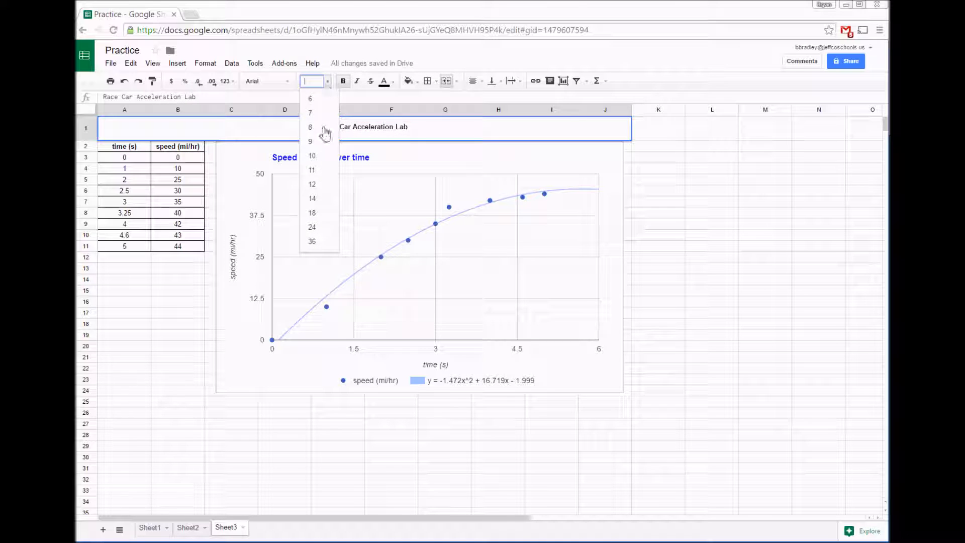
{"action": "left_click", "coordinate": [313, 199]}
{"action": "left_click", "coordinate": [736, 206]}
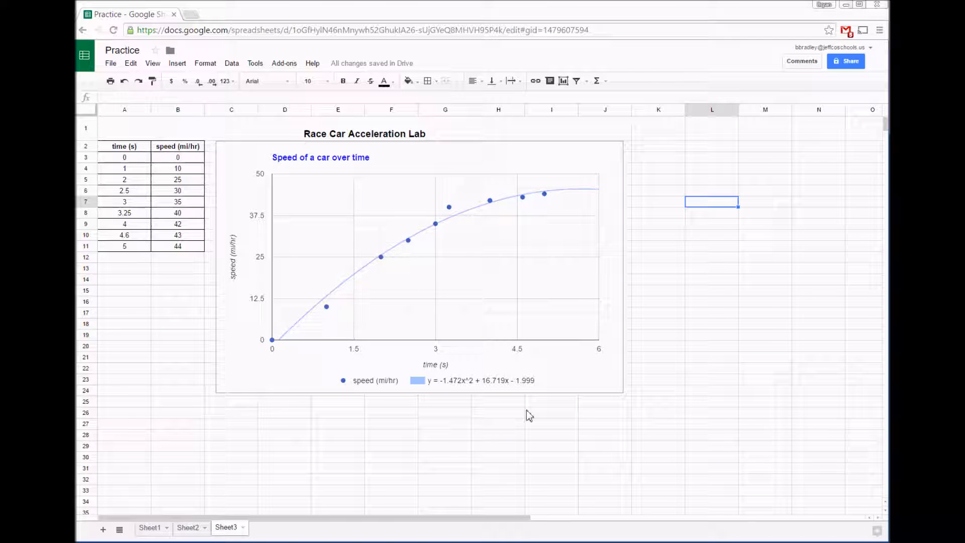
{"action": "left_click", "coordinate": [666, 274]}
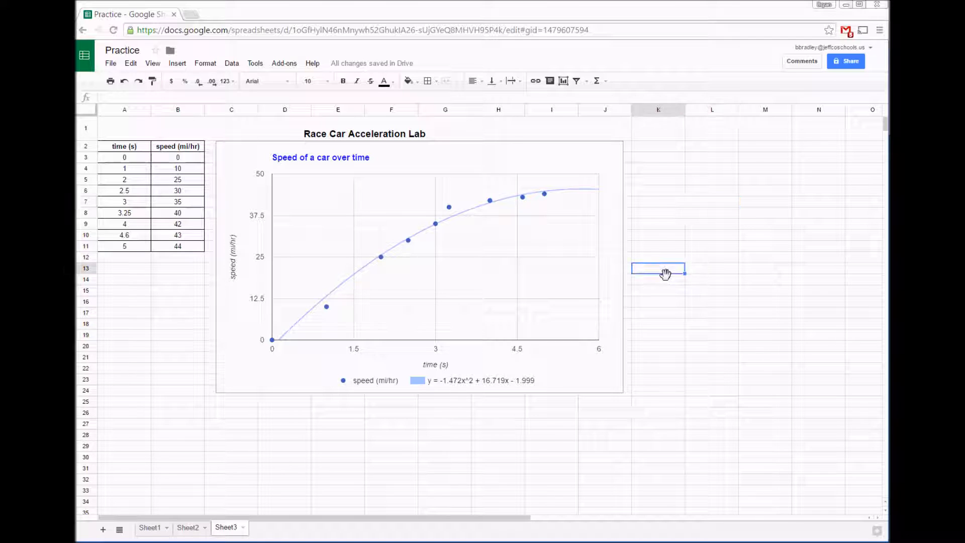